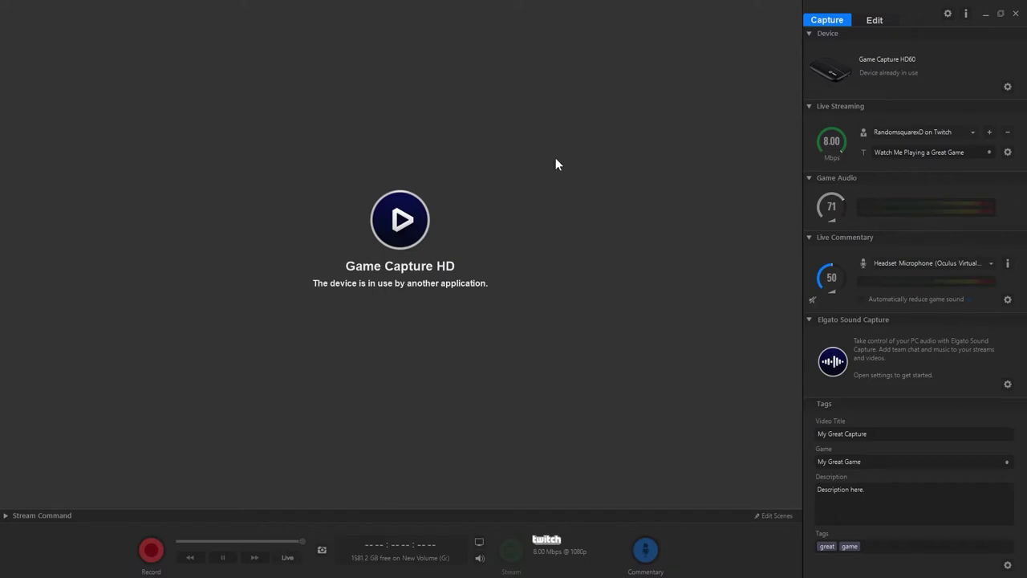
Close the Elgato capture software, switch to Streamlabs OBS, and create a new scene collection with the default name
left_click(1018, 18)
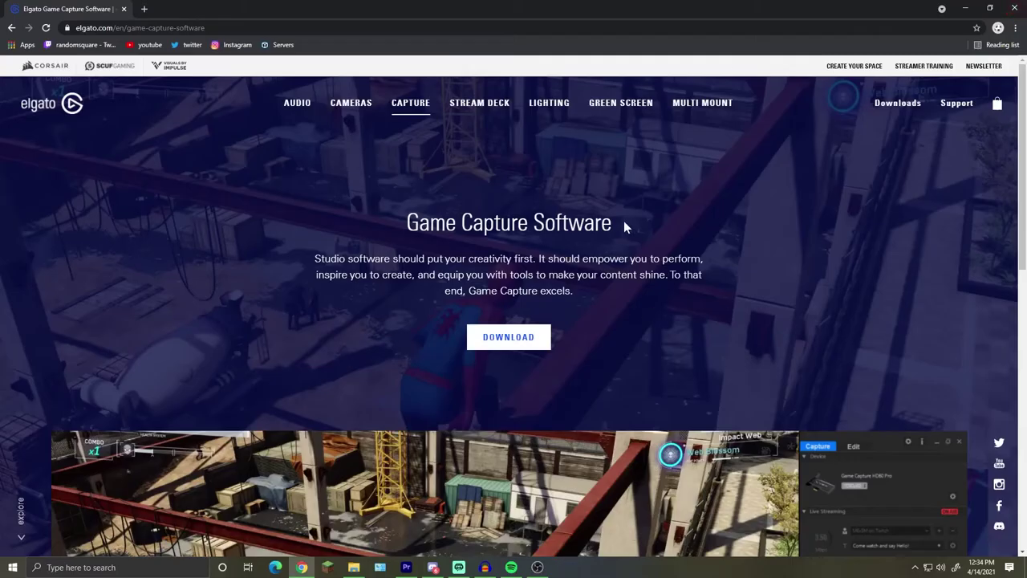
left_click(459, 567)
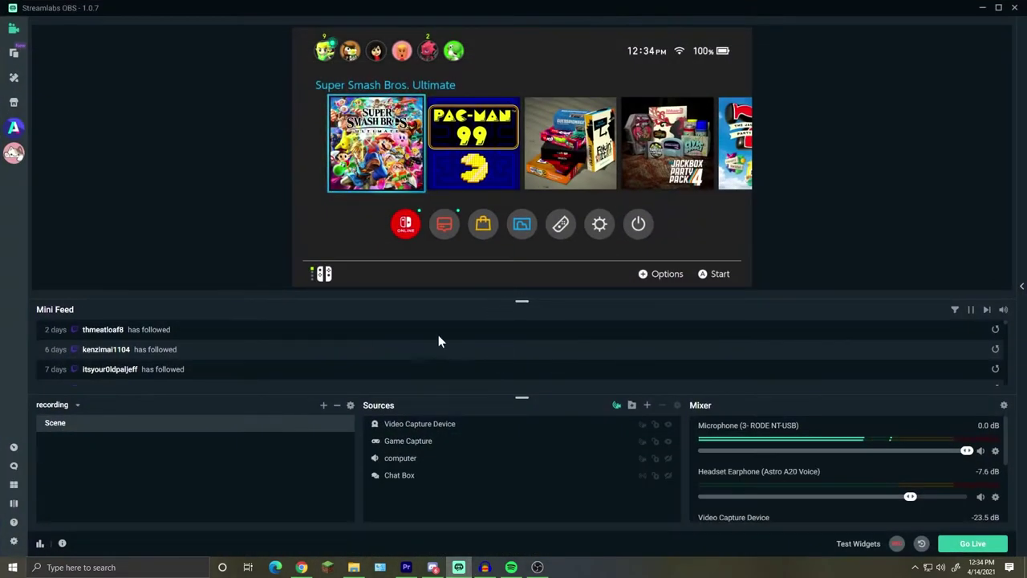
left_click(77, 404)
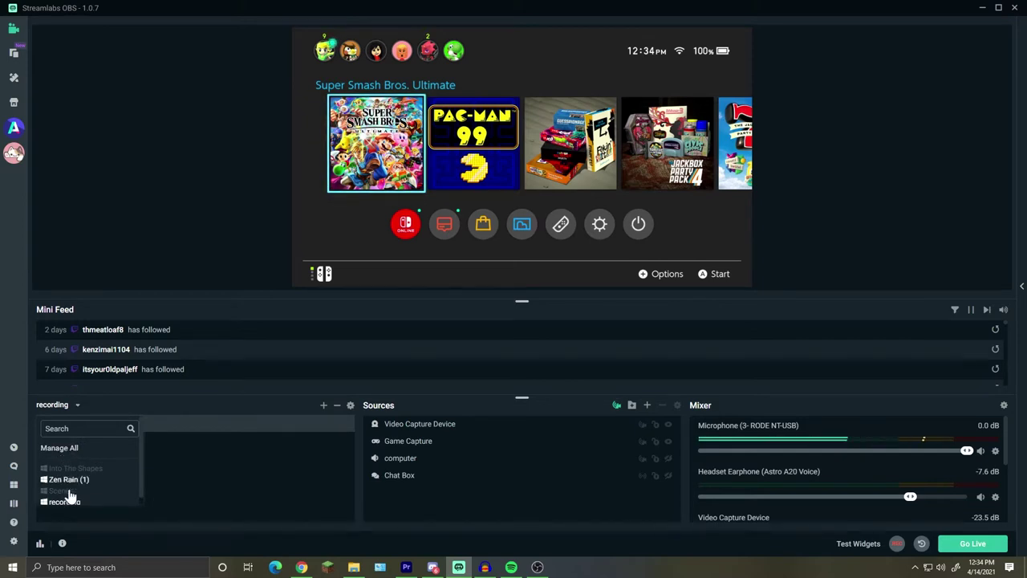
left_click(58, 447)
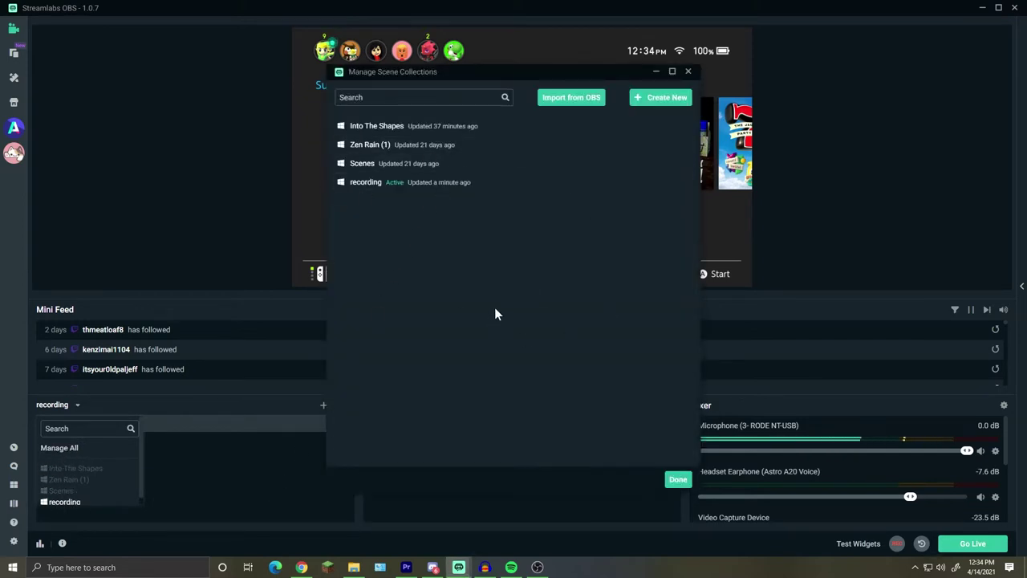
left_click(642, 98)
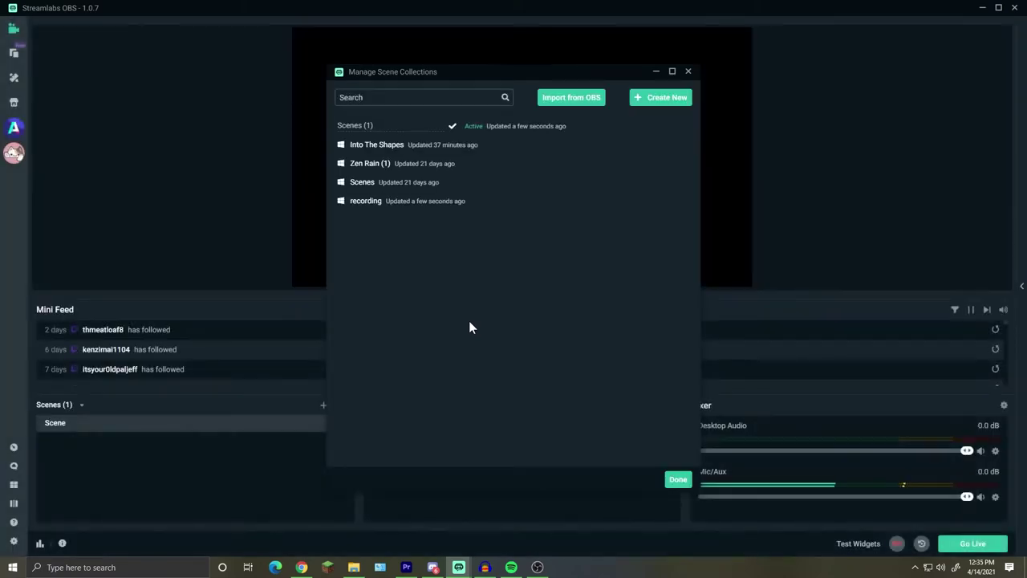
key("Escape")
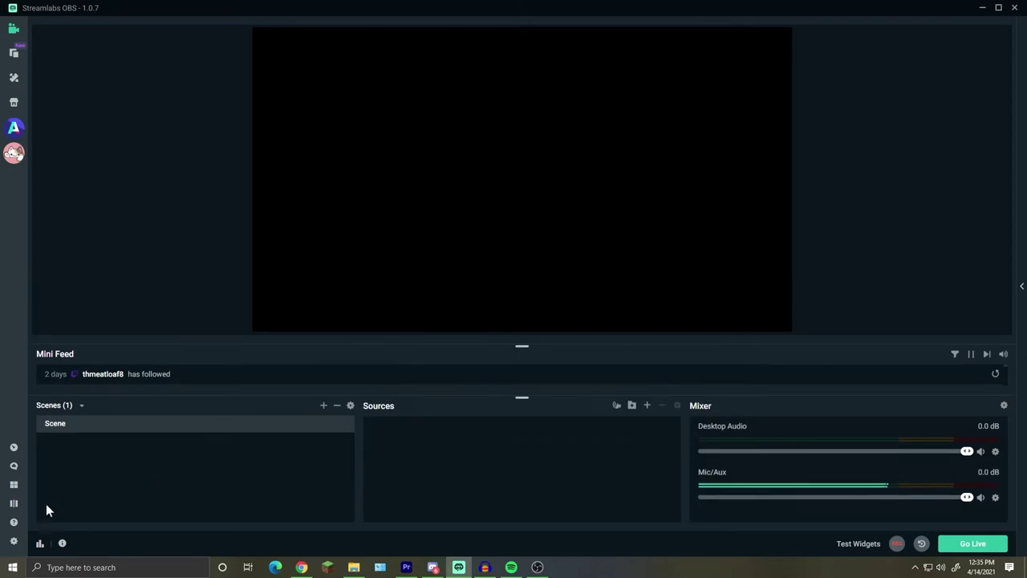
Add a new scene named Live to the new scene collection
left_click(324, 405)
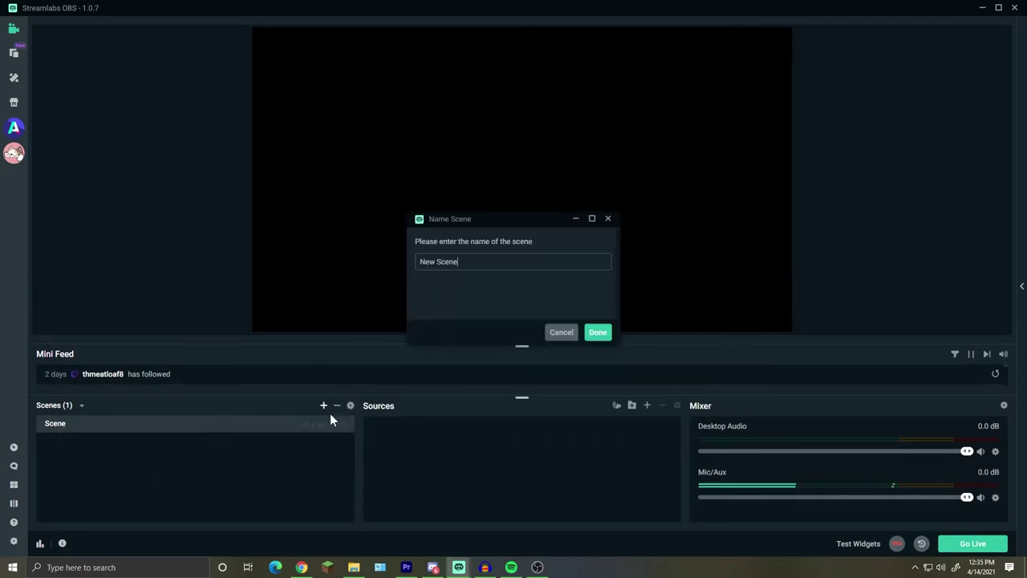
key("BackSpace")
key("BackSpace")
key("BackSpace")
key("BackSpace")
key("BackSpace")
key("BackSpace")
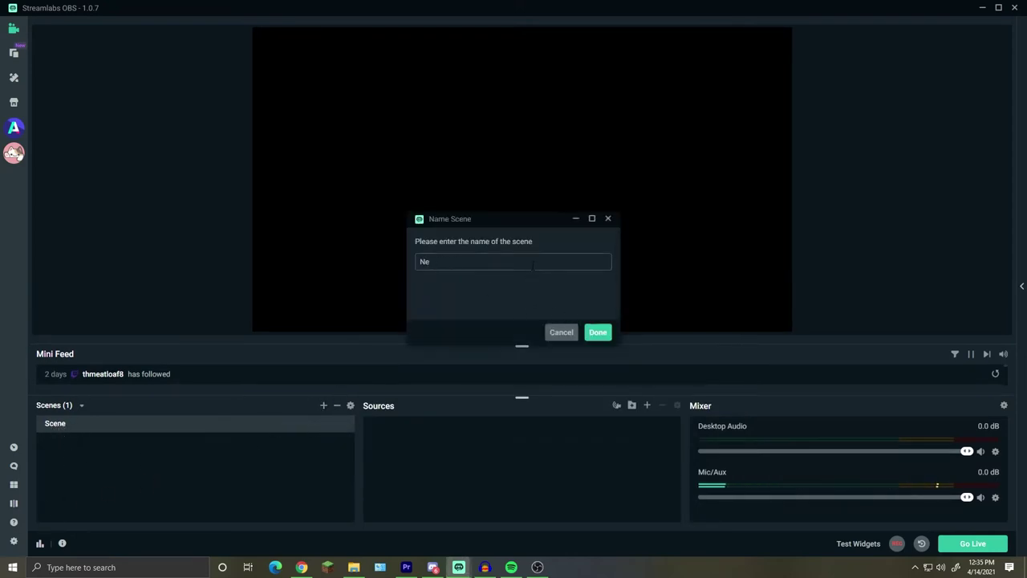
type("Live")
key("Return")
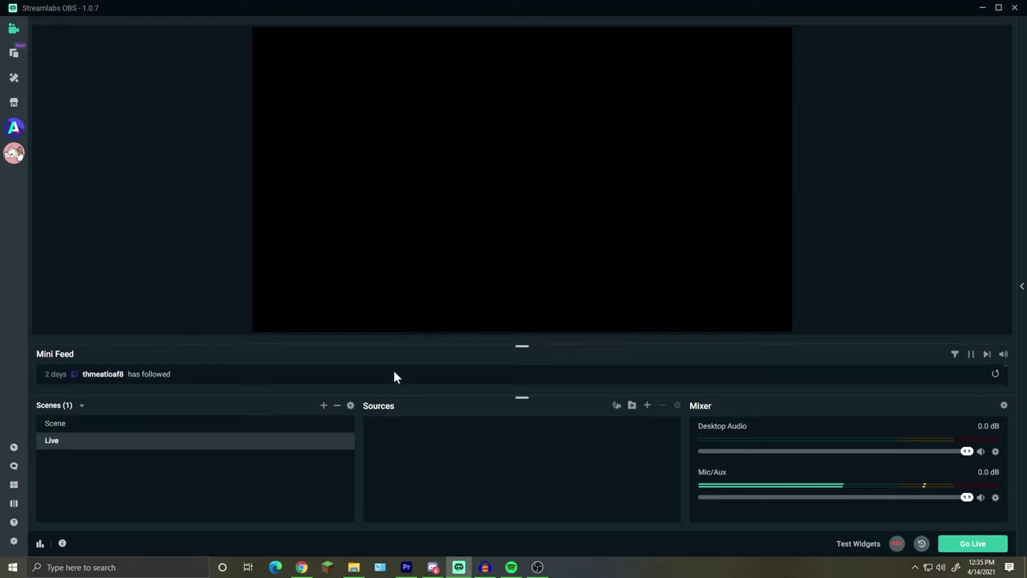
Switch back and forth between the two scenes, leaving the default Scene active
left_click(154, 427)
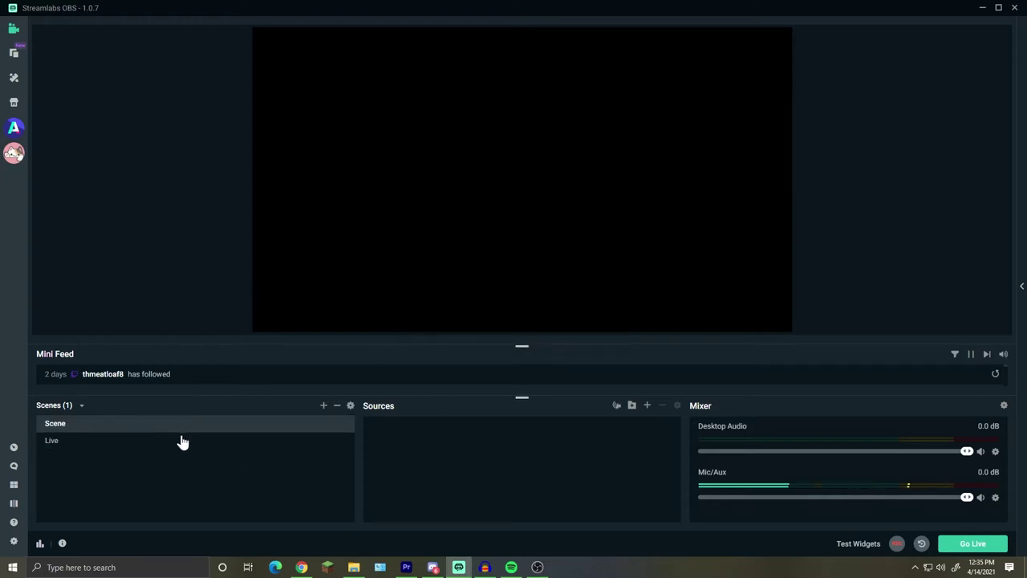
left_click(181, 441)
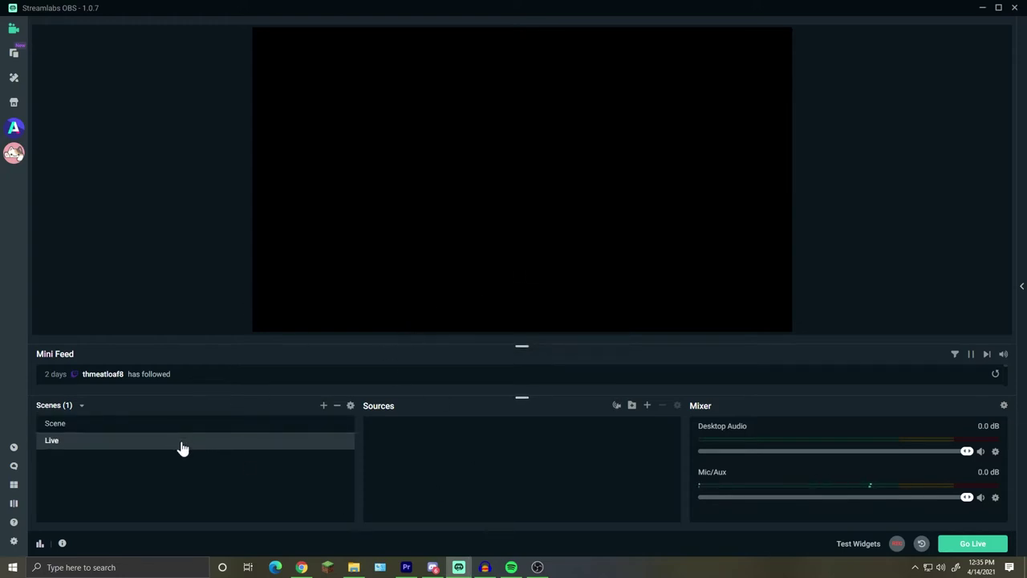
left_click(151, 427)
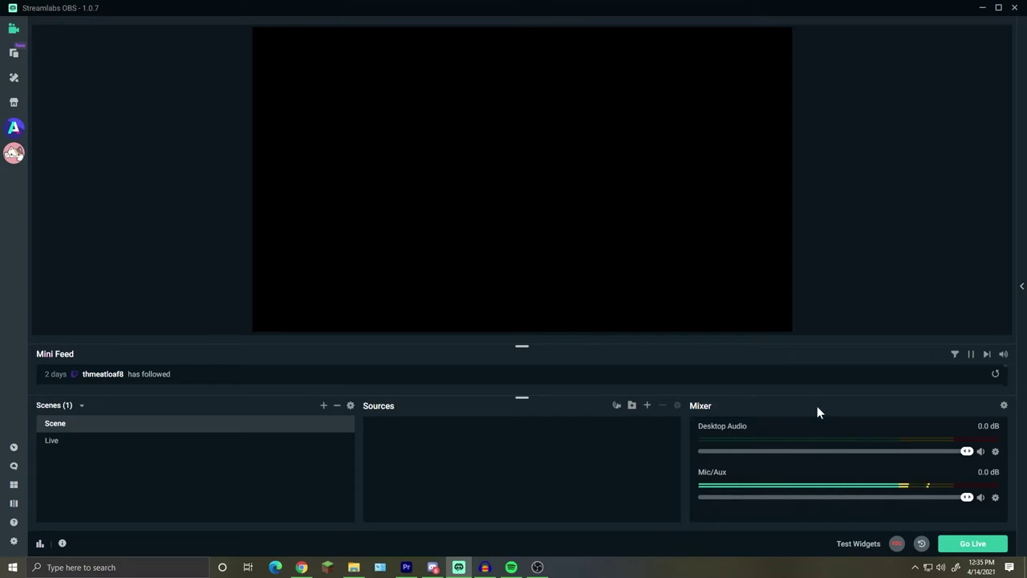
Set the Desktop Audio source's device to Headset Earphone (Astro A20 Voice)
left_click(995, 453)
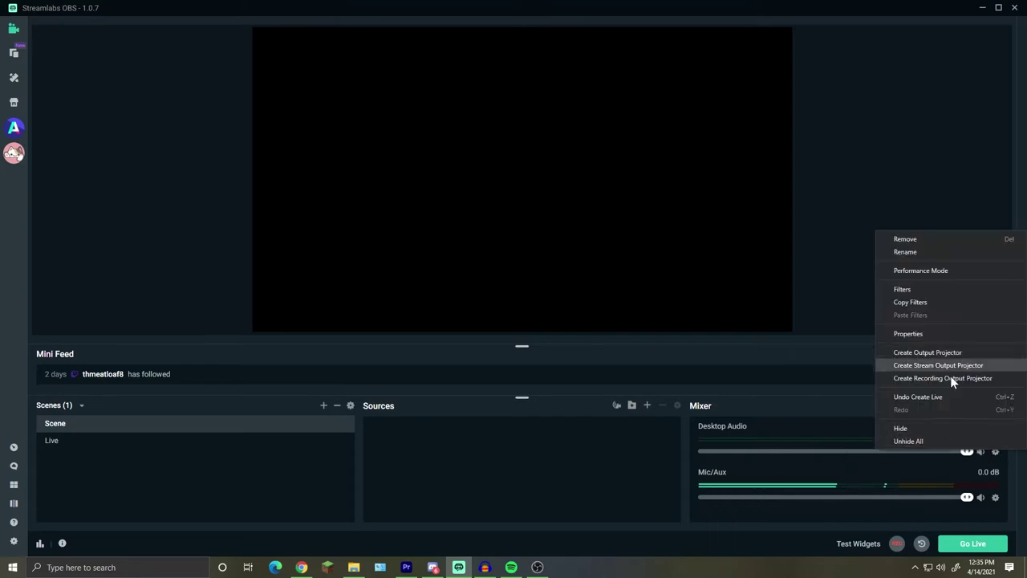
left_click(918, 334)
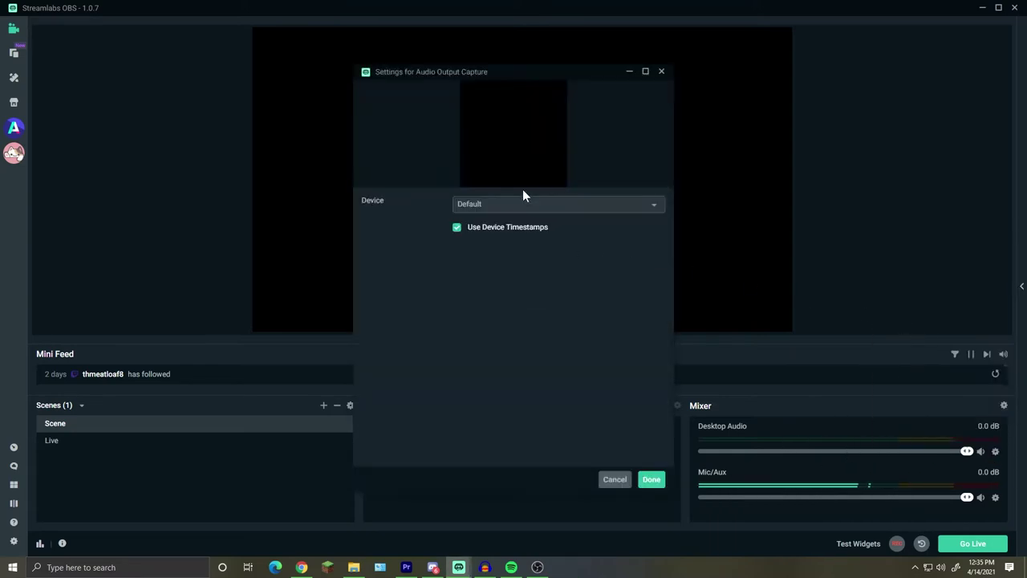
left_click(522, 202)
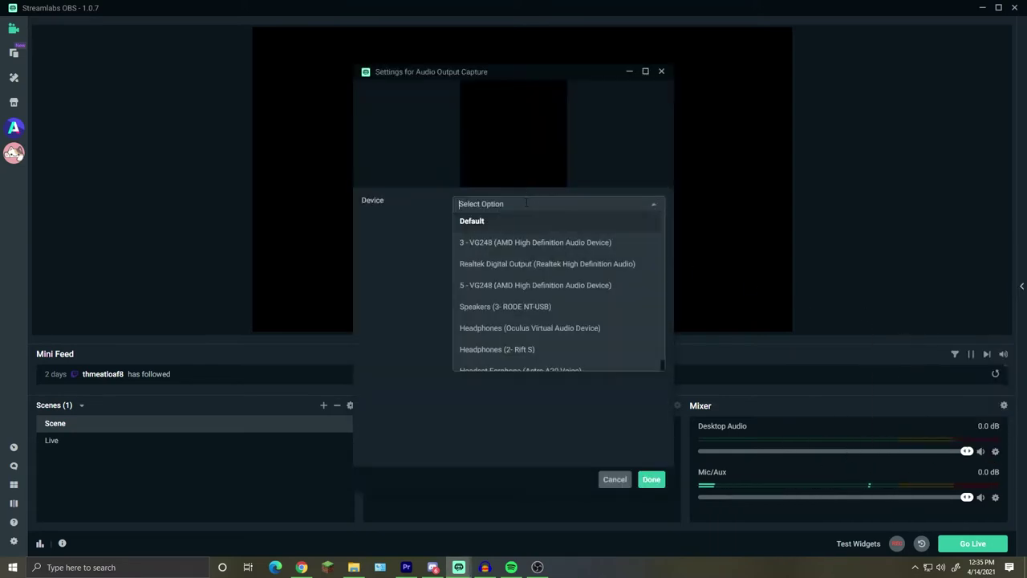
scroll(578, 353, "down", 1)
left_click(567, 361)
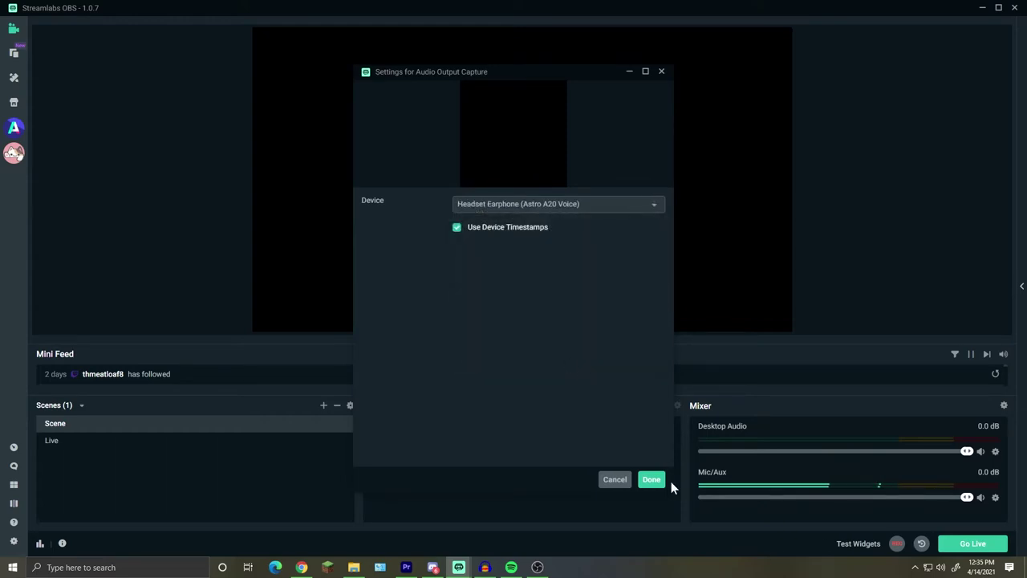
left_click(654, 480)
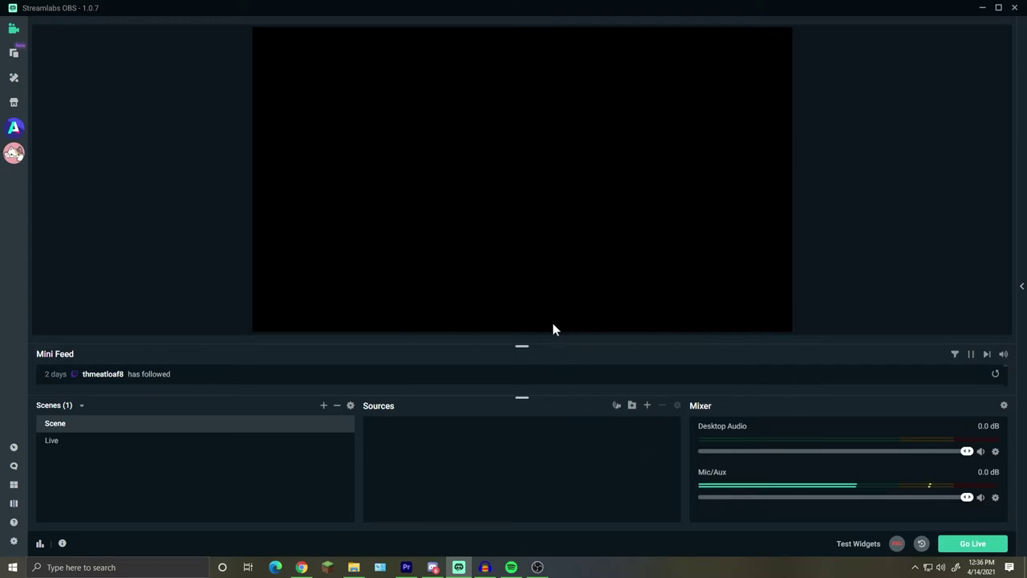
Add a Game Capture source with the default name, trying the Capture specific window mode before returning it to Auto
left_click(647, 405)
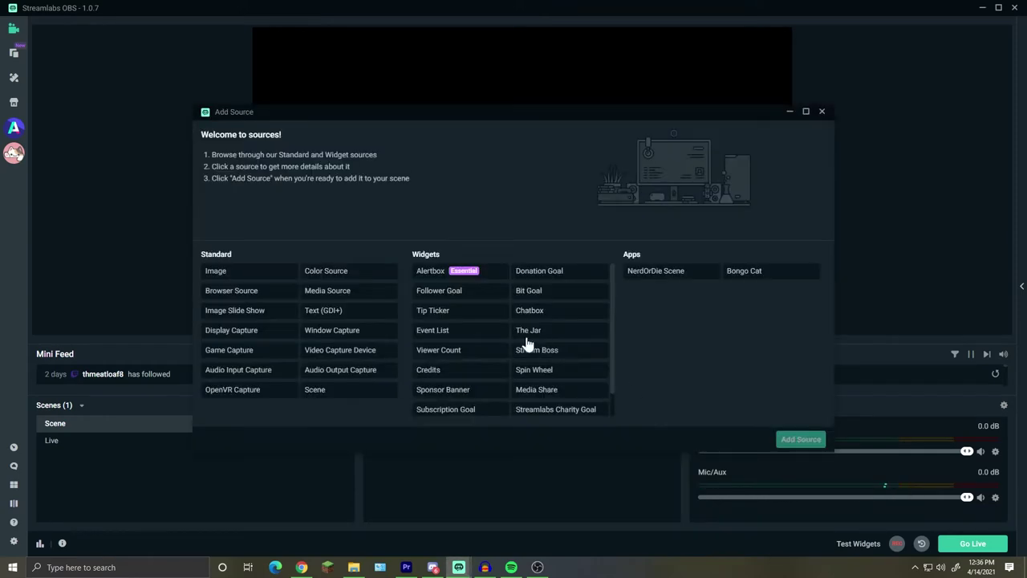
left_click(224, 349)
left_click(801, 439)
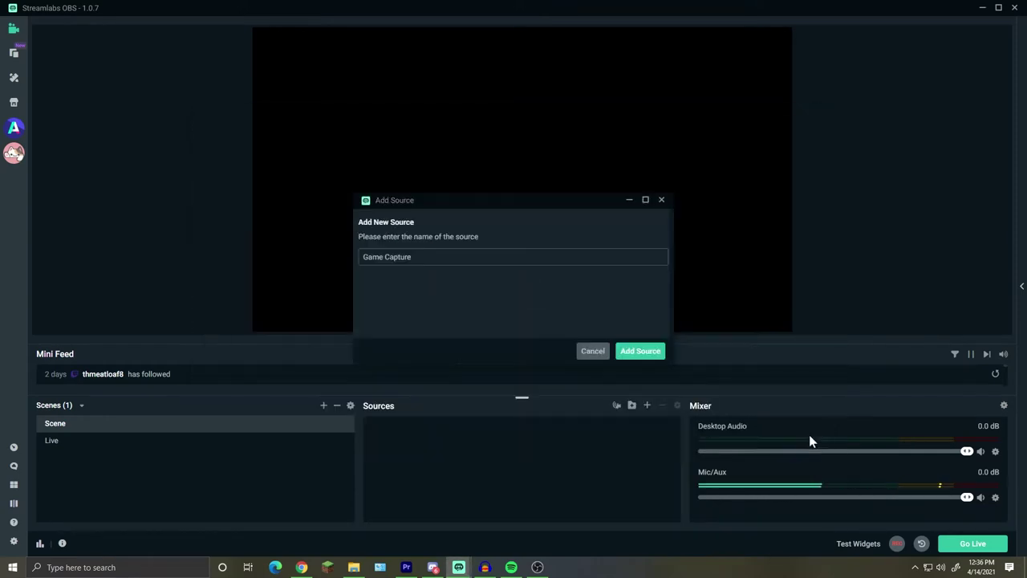
left_click(644, 351)
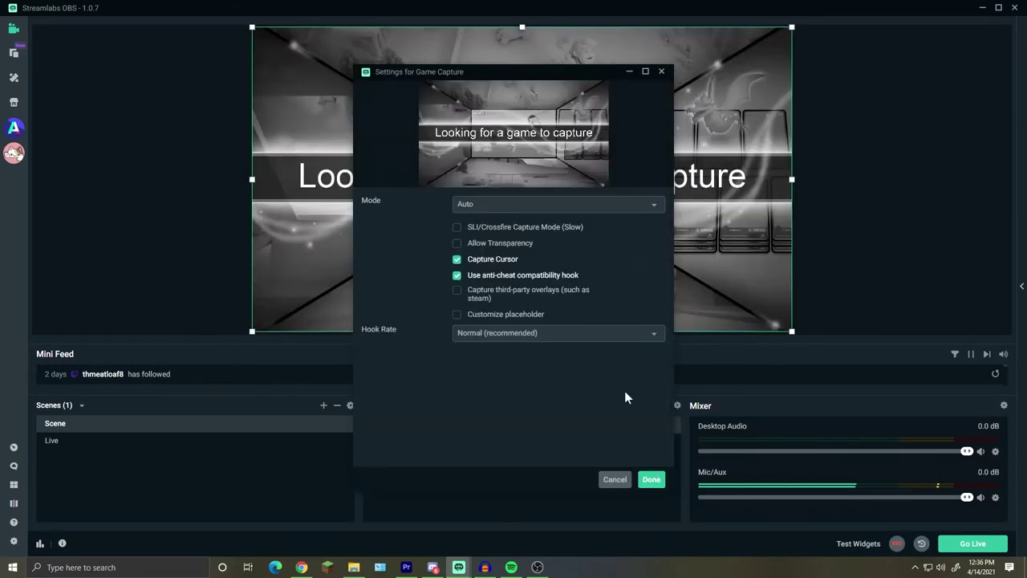
left_click(579, 204)
left_click(544, 265)
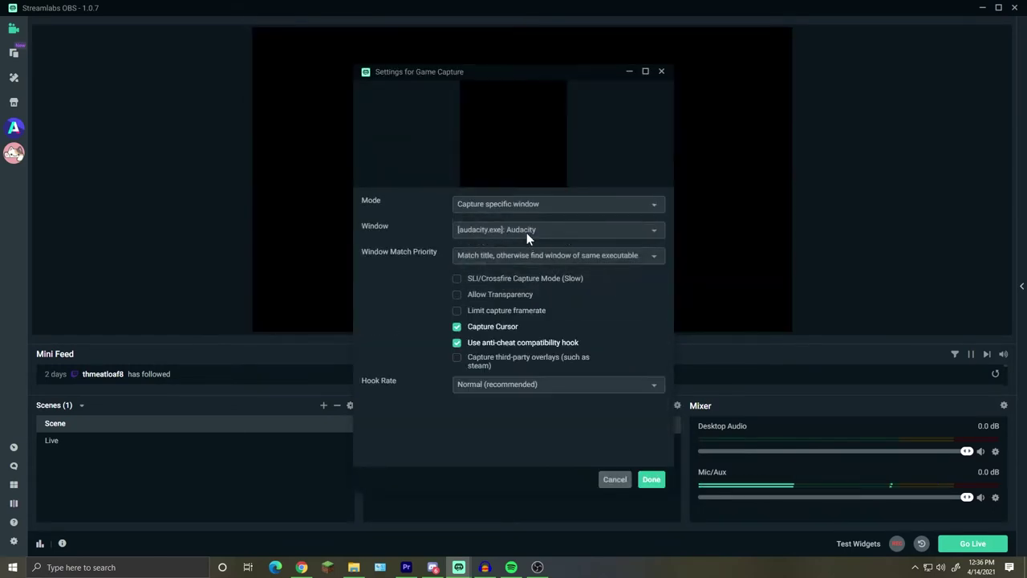
left_click(547, 202)
left_click(514, 221)
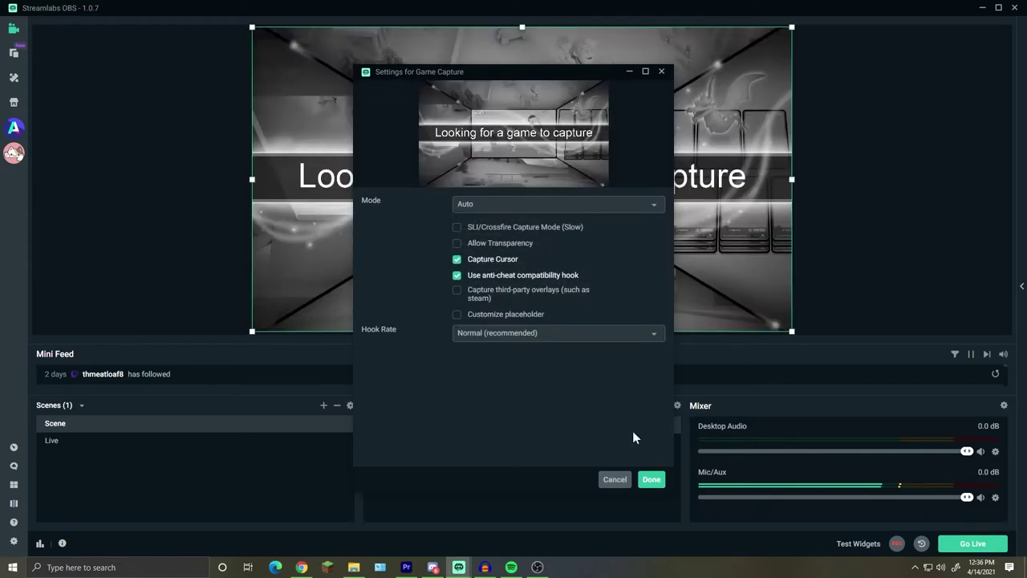
left_click(650, 479)
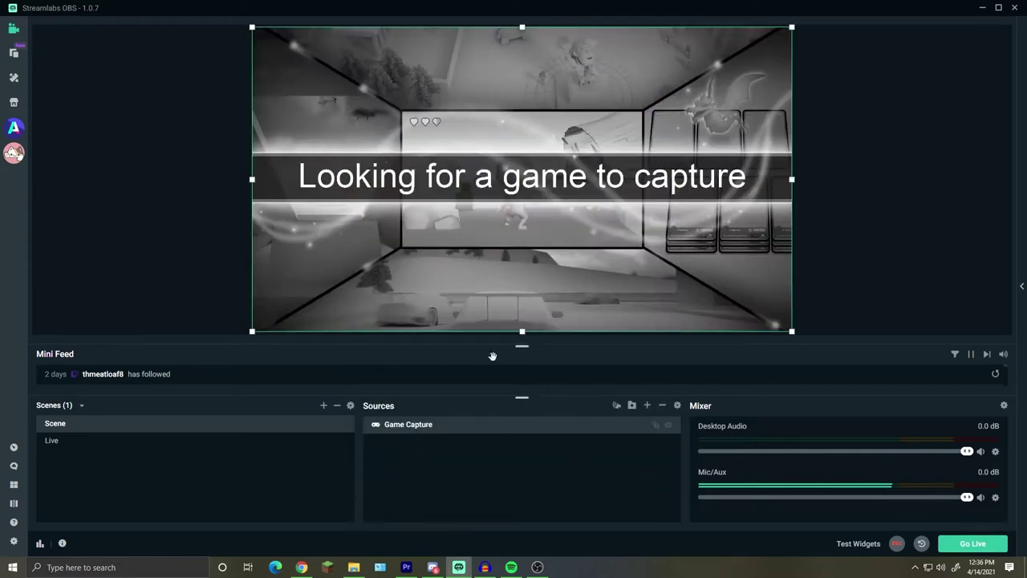
Remove the Game Capture source from the scene
key("Delete")
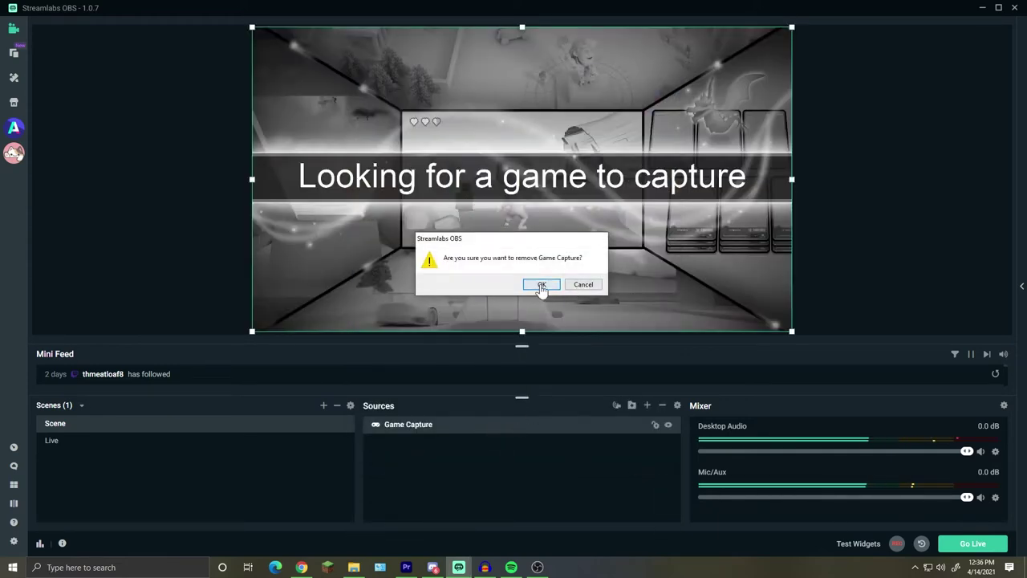
left_click(542, 285)
Add a Video Capture Device source named "the cat" to the scene
left_click(647, 405)
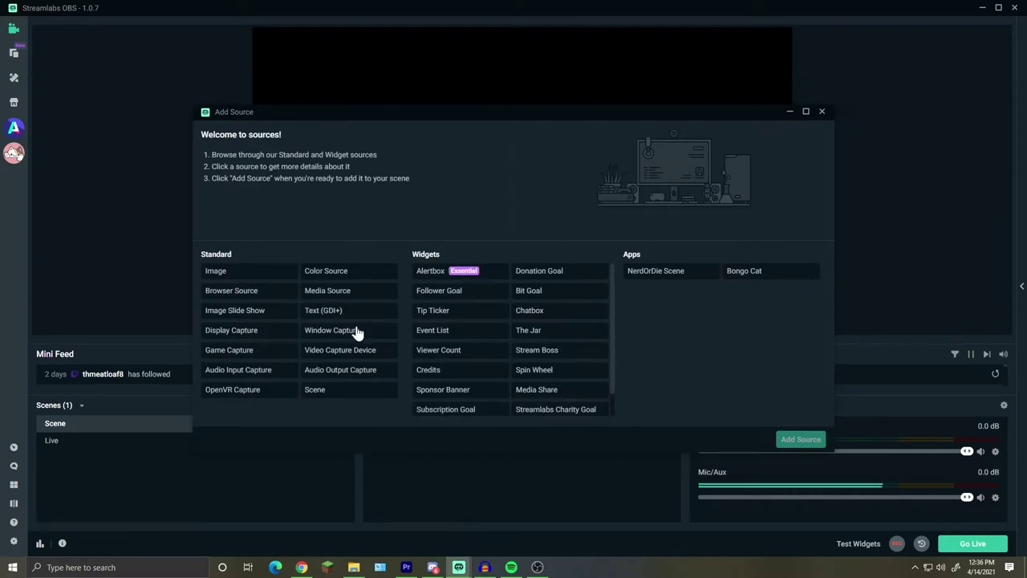
left_click(345, 354)
left_click(801, 439)
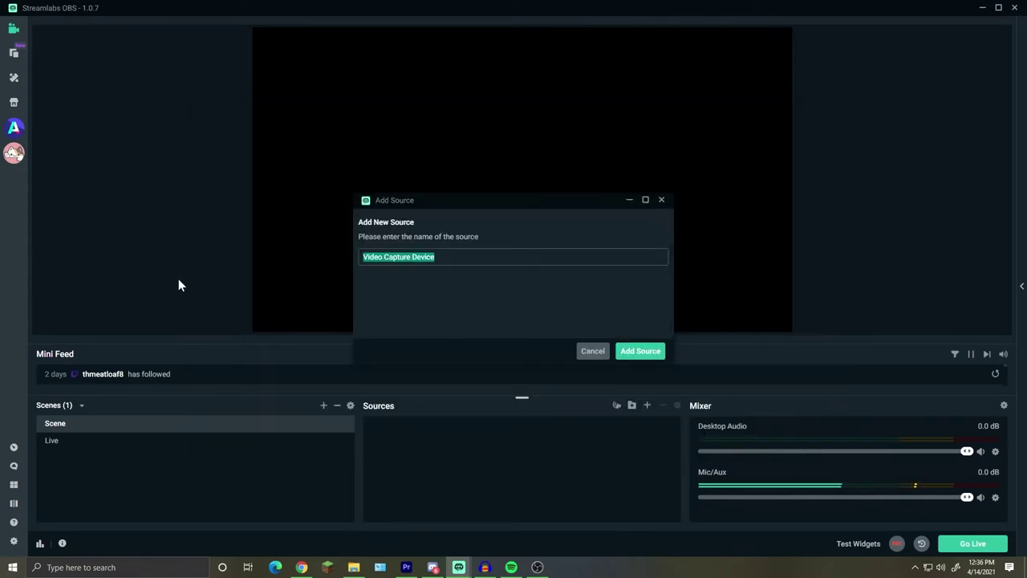
type("the cat")
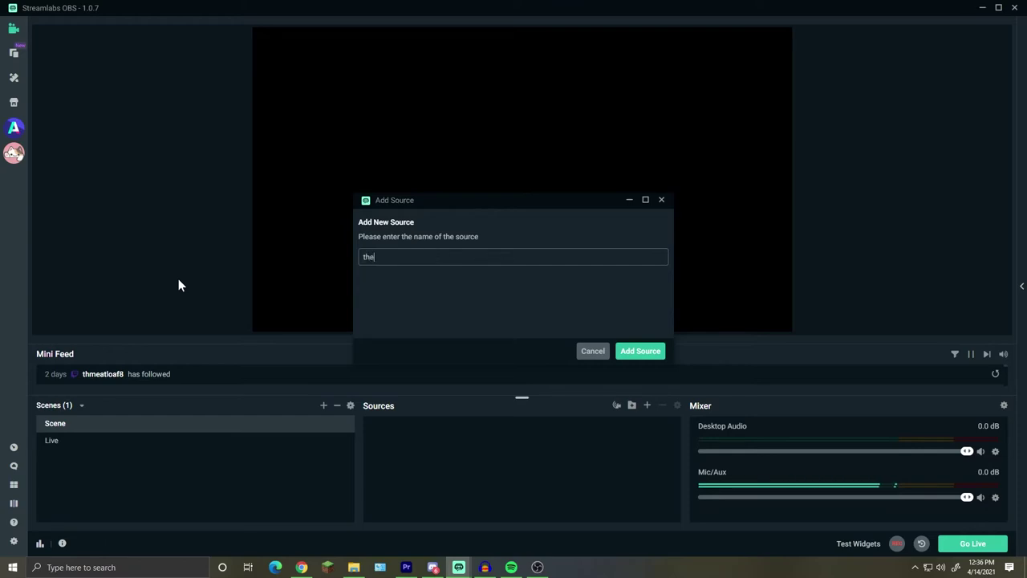
left_click(645, 356)
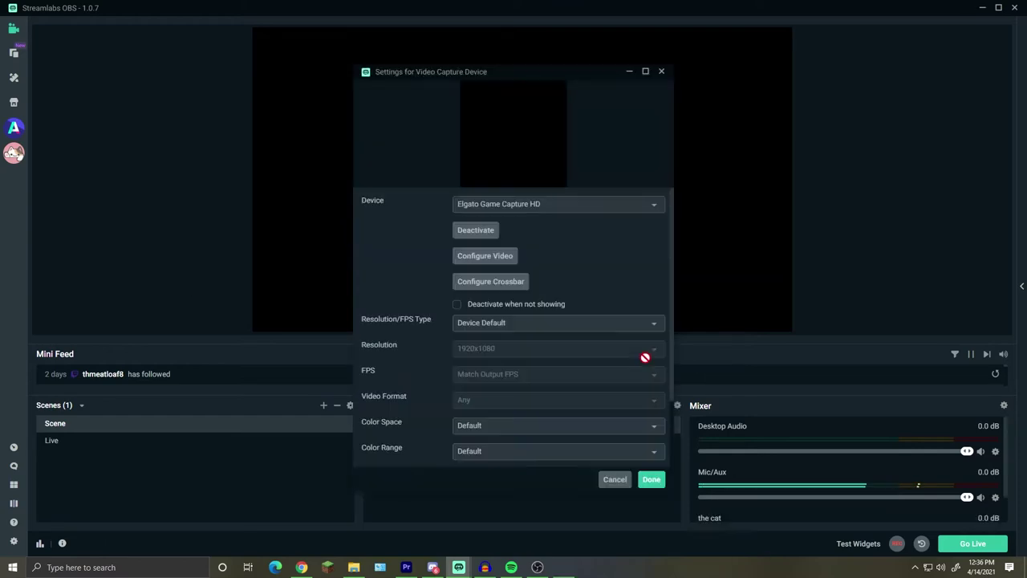
Choose Elgato Game Capture HD as the video source's device and accept the source settings
left_click(527, 207)
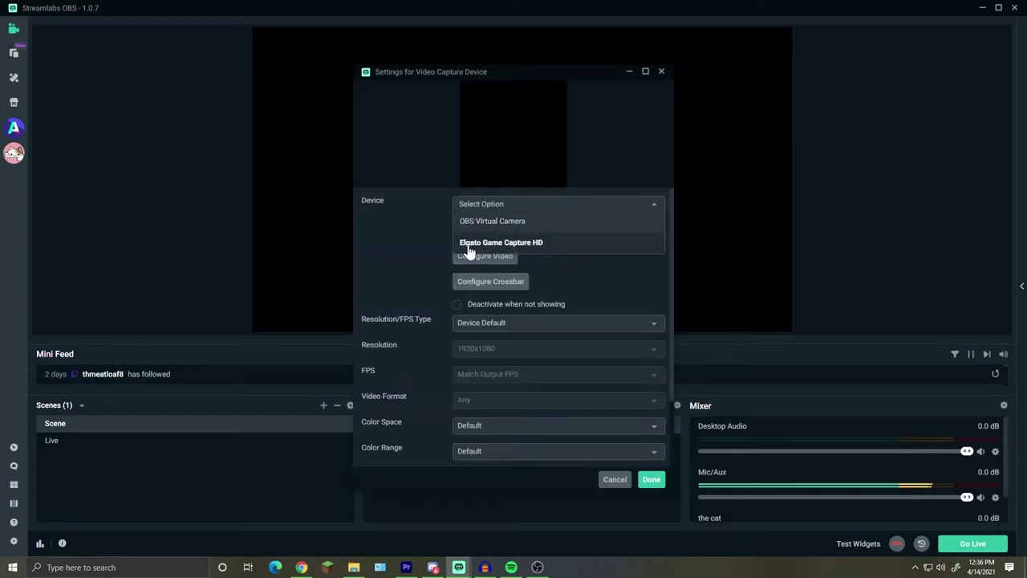
left_click(481, 242)
left_click(513, 205)
left_click(520, 250)
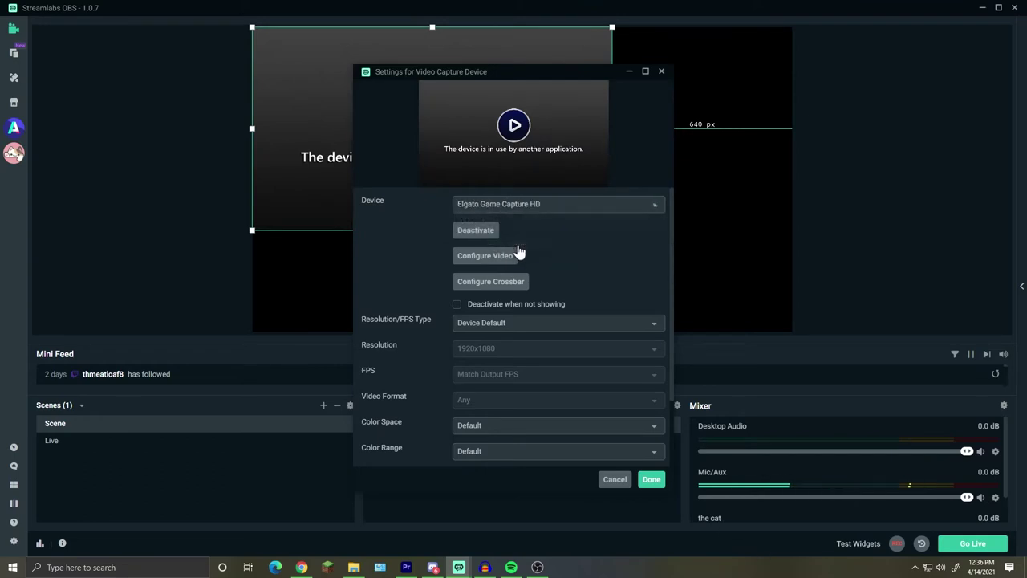
left_click(650, 480)
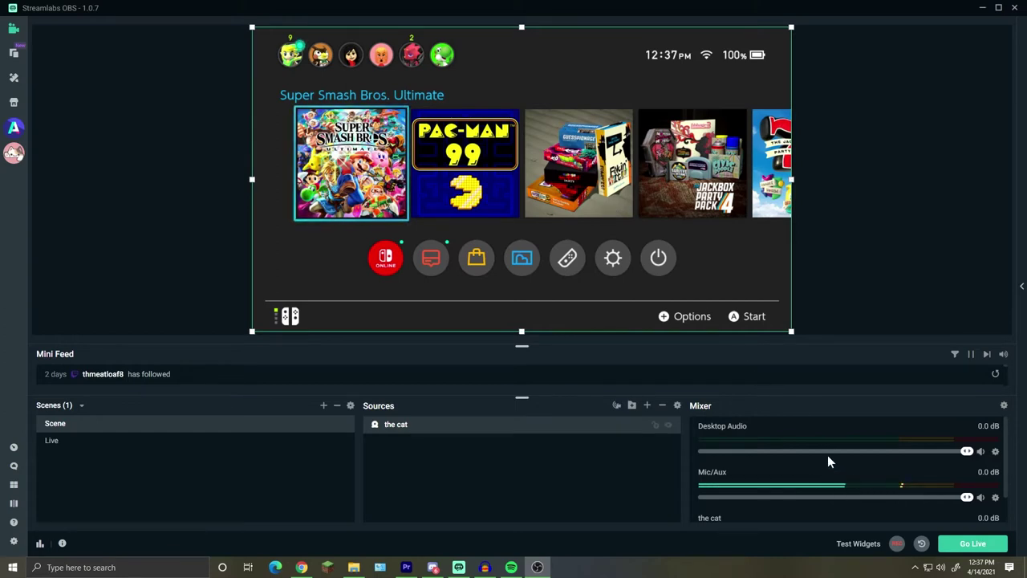
Check the capture source's audio in the mixer and record a gameplay clip of about 17 seconds
scroll(747, 496, "down", 1)
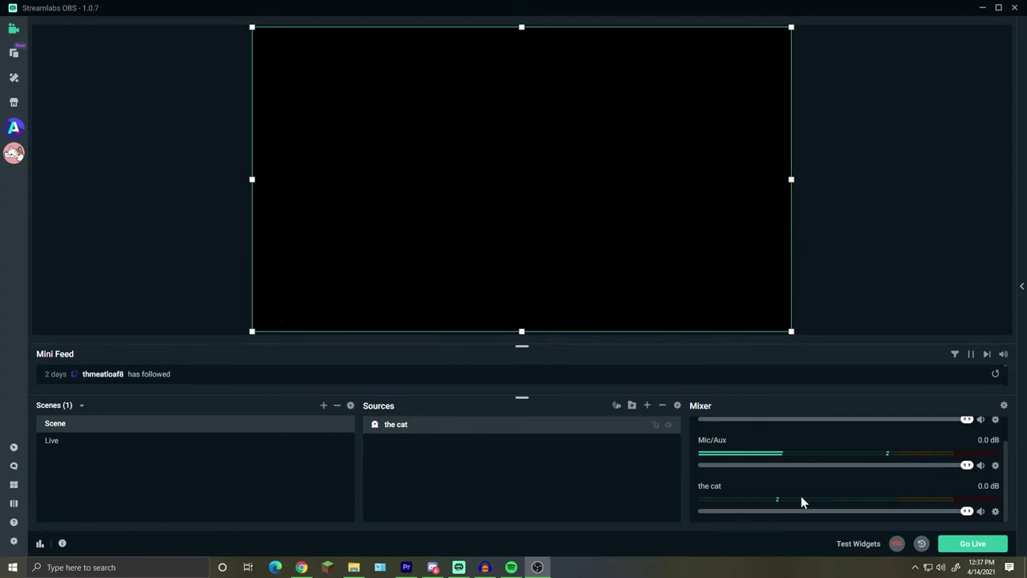
scroll(799, 494, "up", 1)
scroll(803, 481, "up", 1)
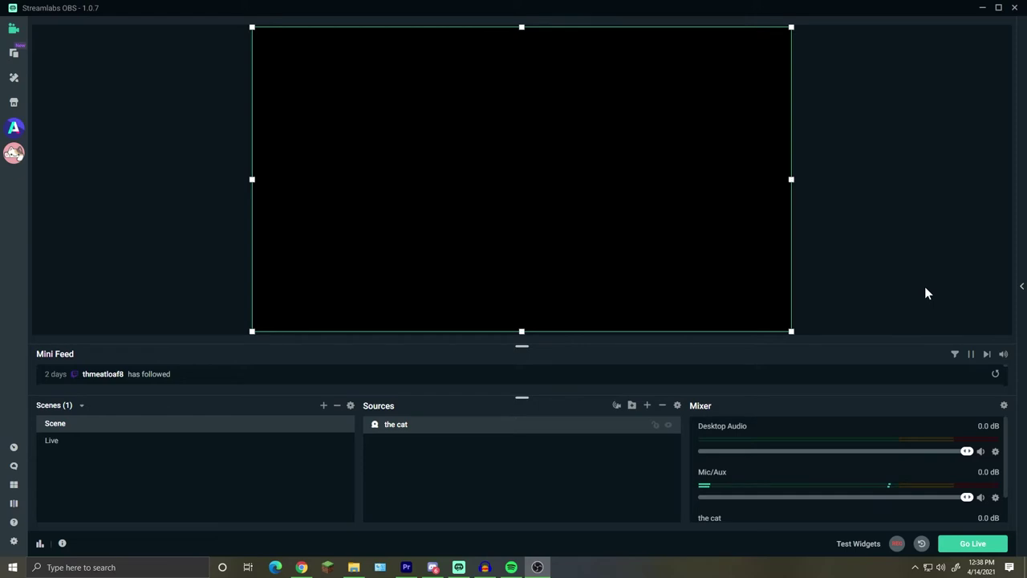
left_click(898, 543)
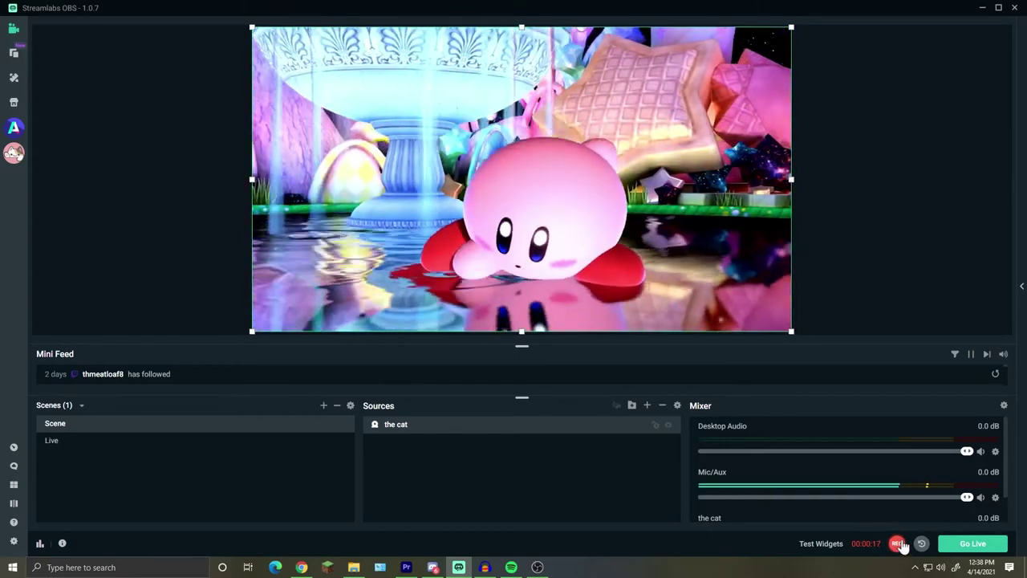
left_click(900, 545)
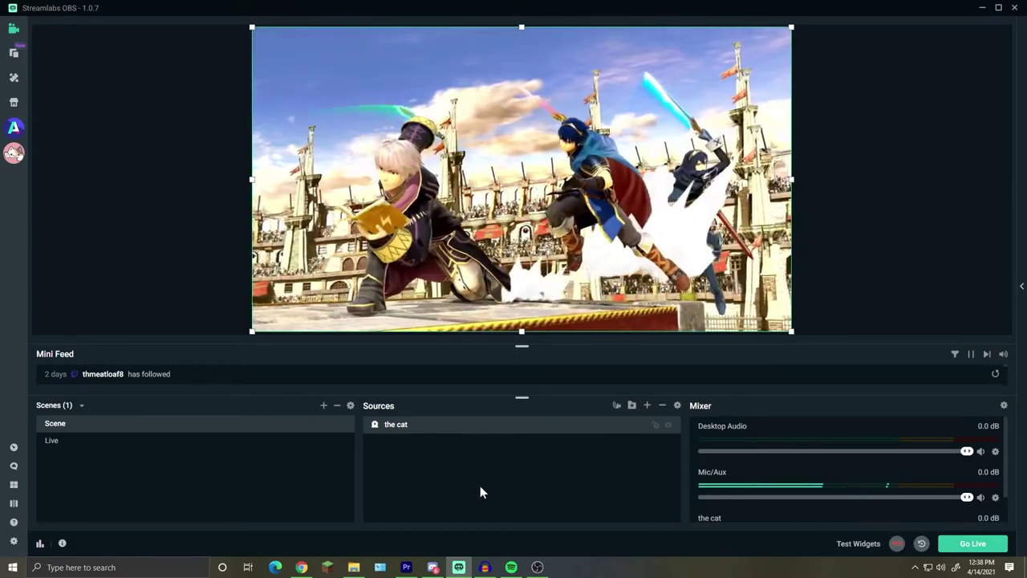
left_click(354, 568)
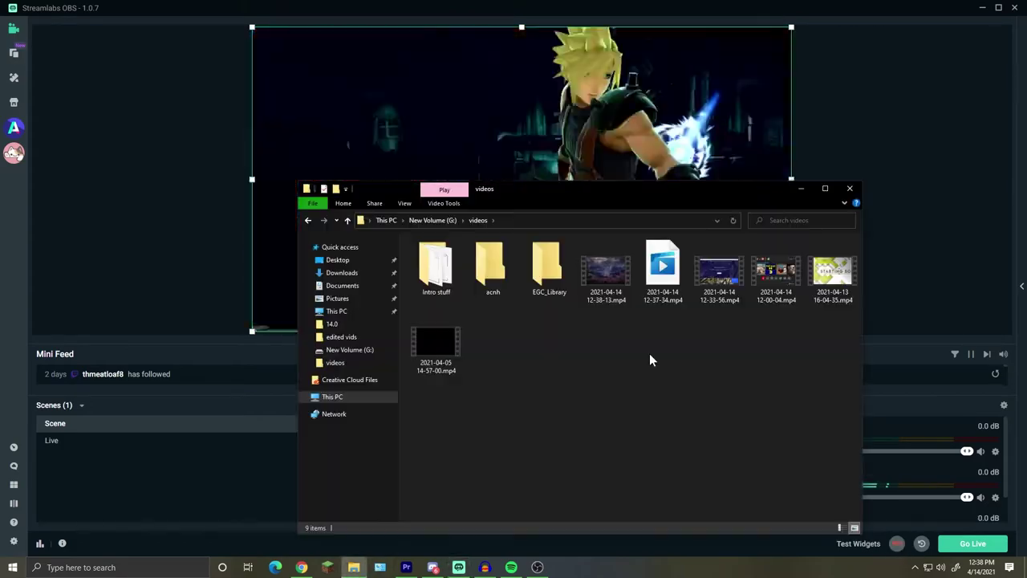
left_click(610, 279)
double_click(610, 278)
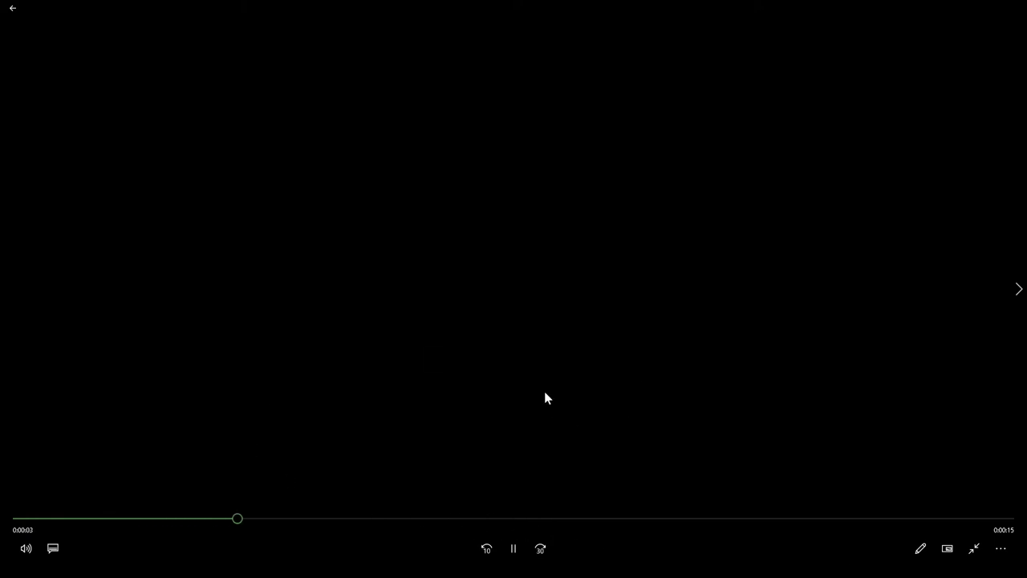
left_click(34, 548)
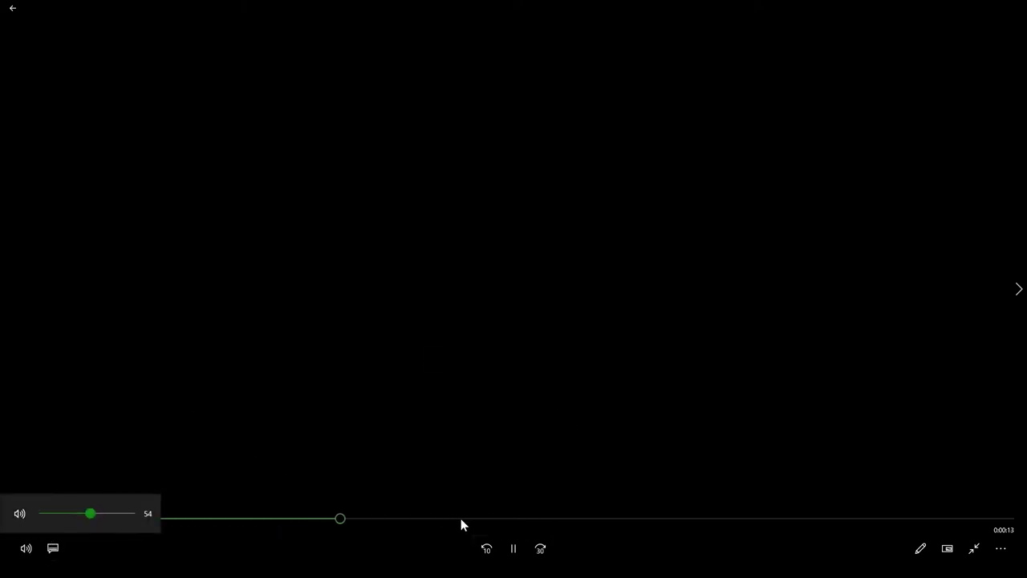
left_click(550, 518)
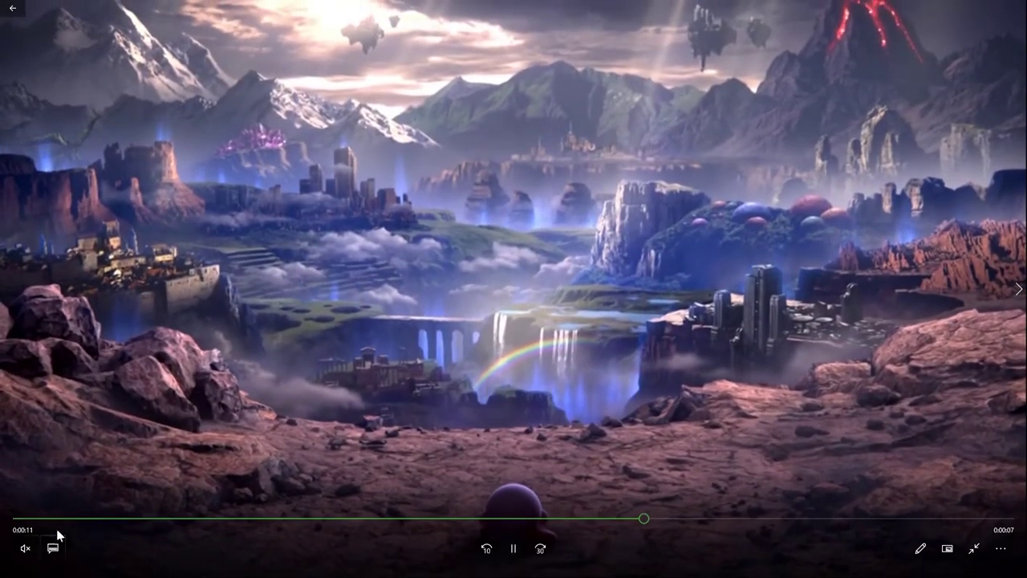
Check the recording's sound at volume 62, mute playback, and close the video player and the videos folder
left_click(25, 548)
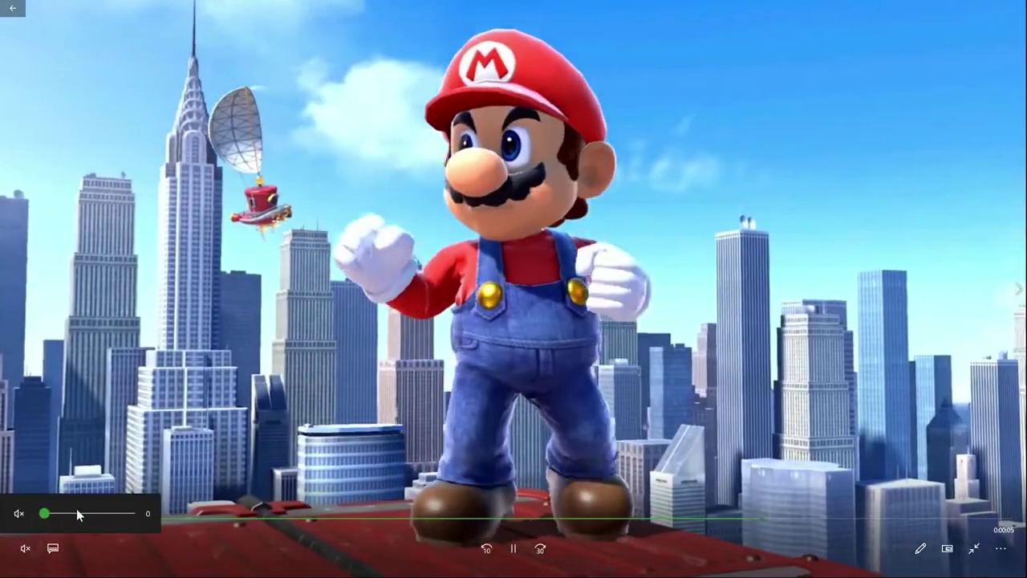
left_click(97, 513)
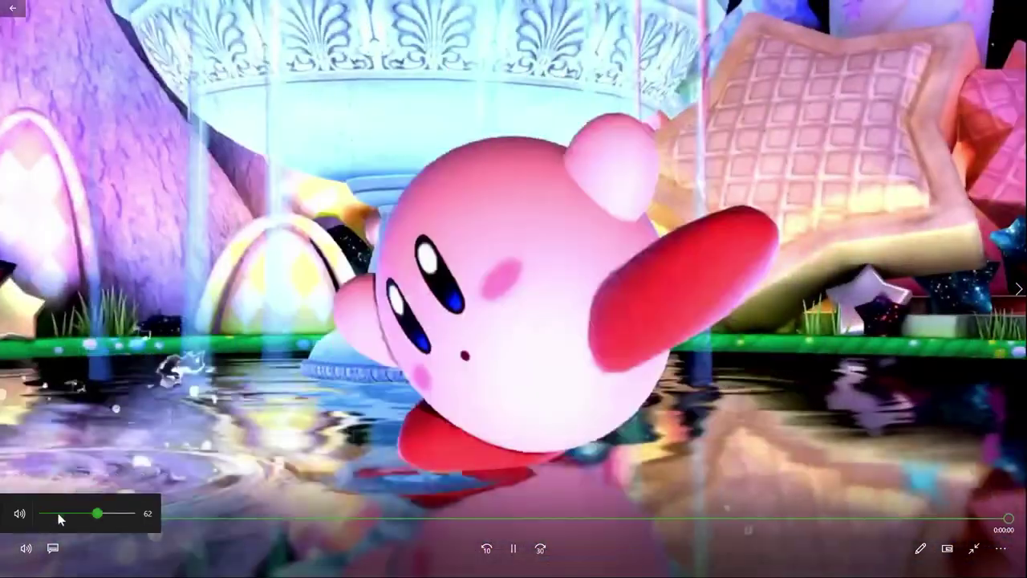
left_click_drag(58, 513, 39, 513)
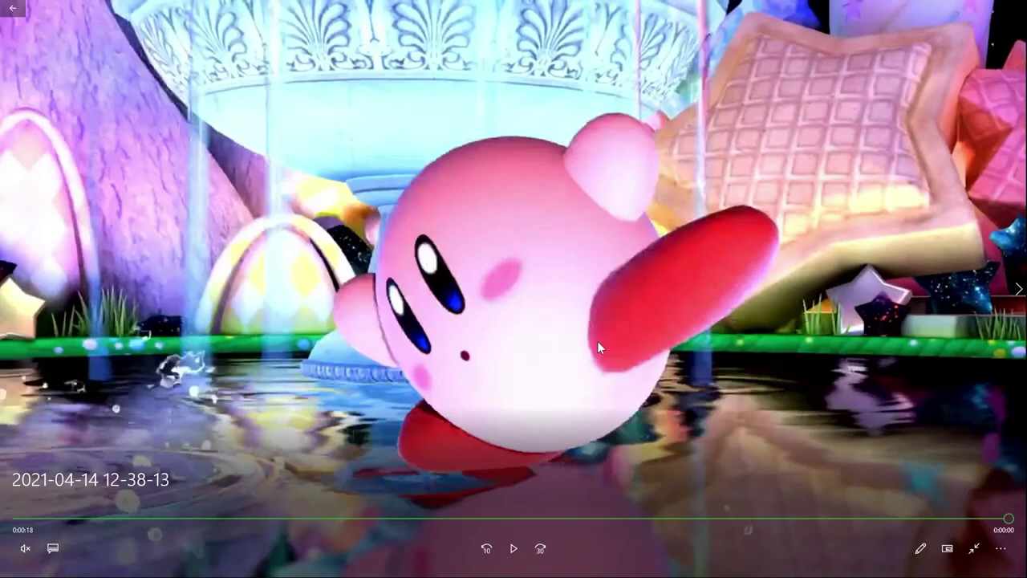
double_click(702, 251)
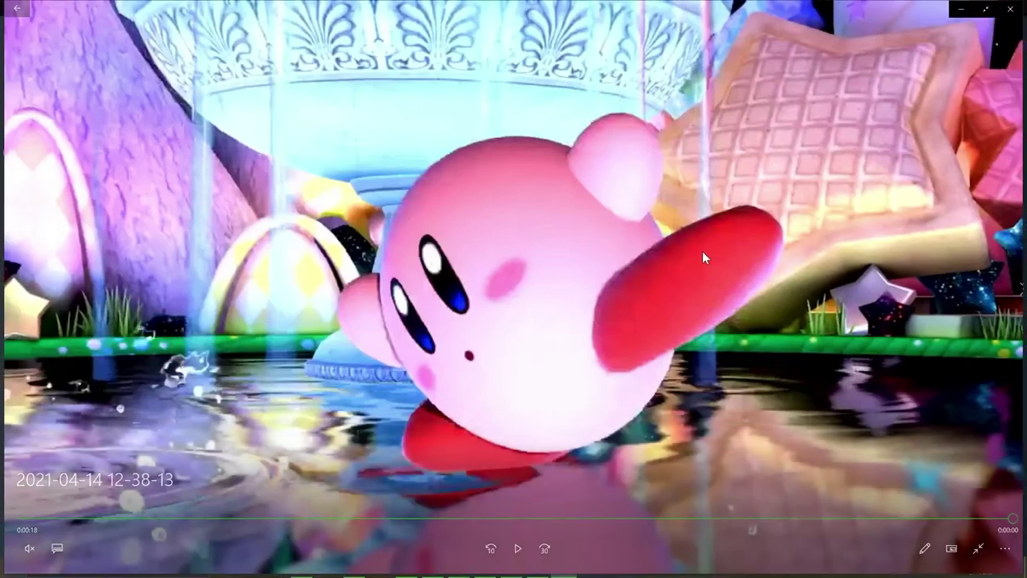
left_click(1015, 8)
left_click(850, 189)
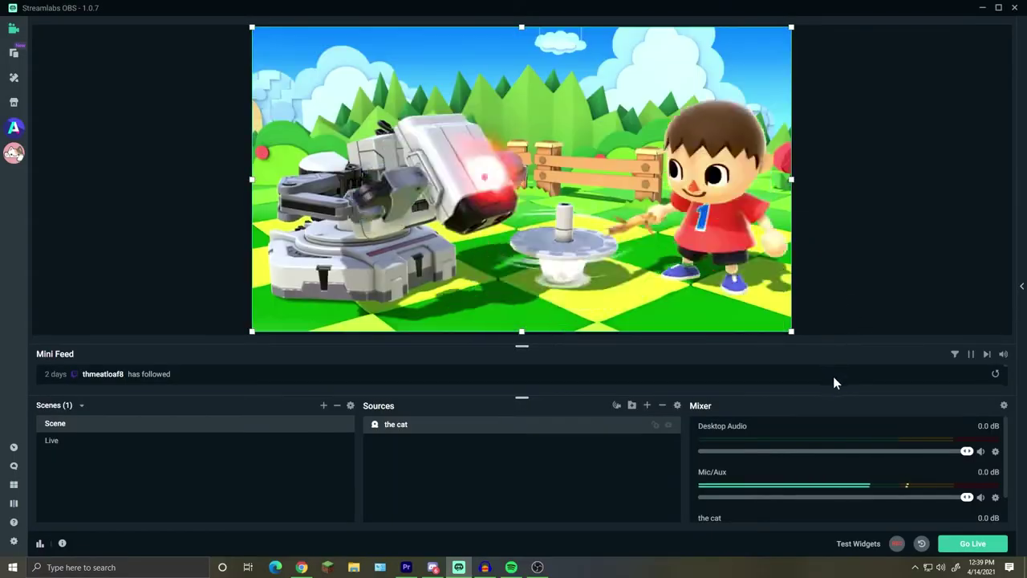
Examine the recording output settings, including path, format, audio tracks and encoder, and close the settings
left_click(13, 543)
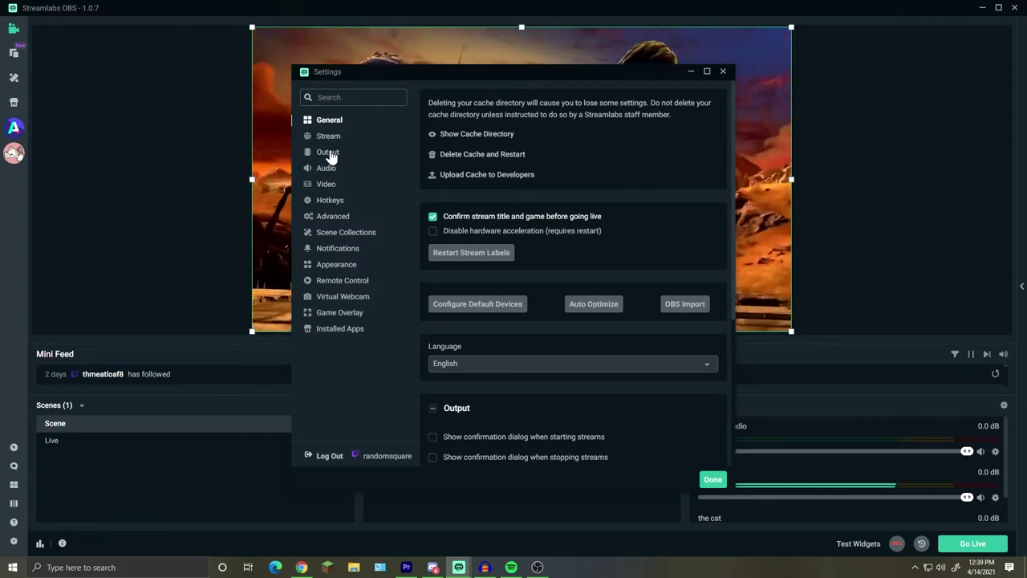
left_click(328, 152)
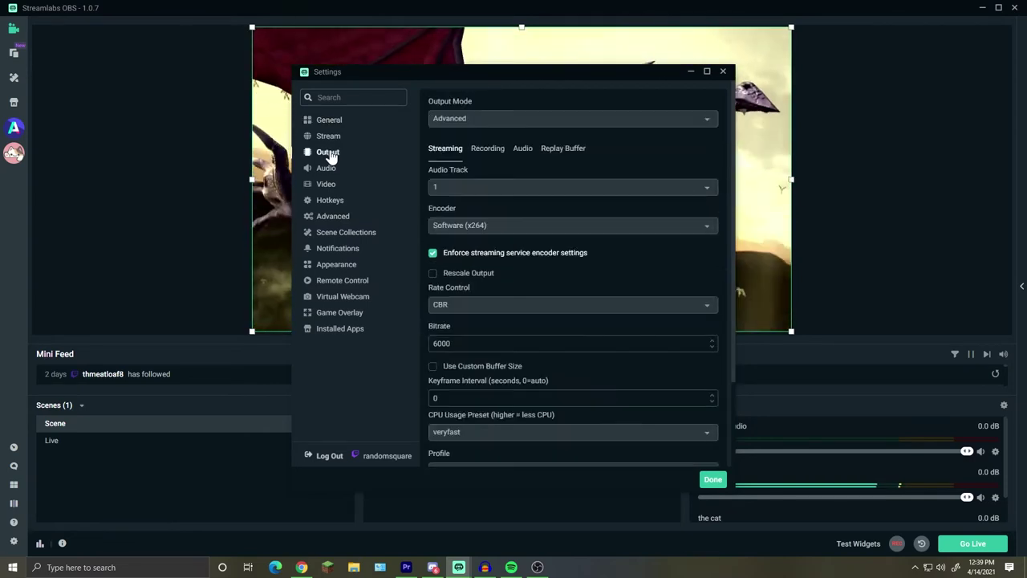
left_click(483, 152)
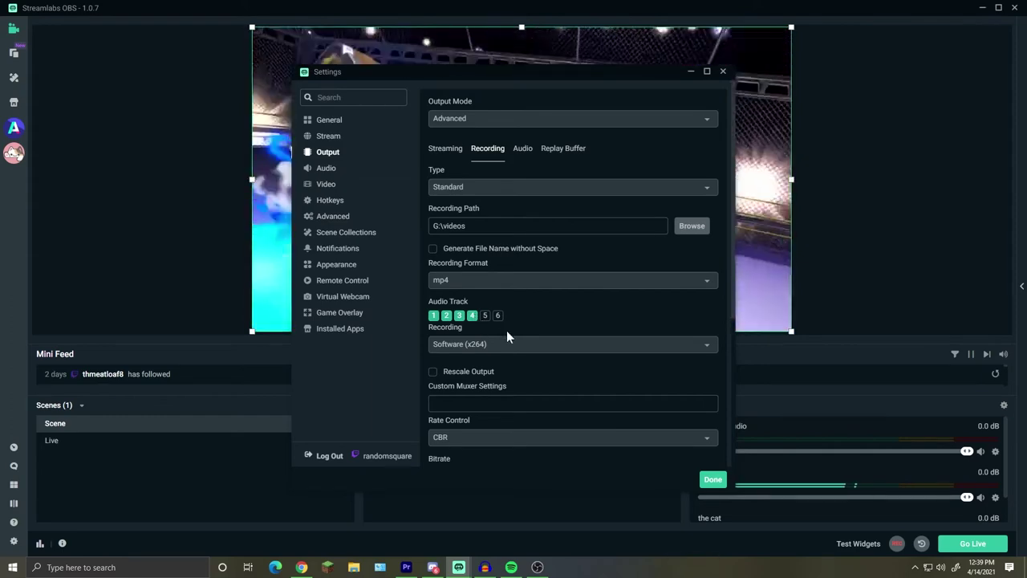
scroll(509, 339, "down", 5)
scroll(528, 377, "down", 1)
scroll(521, 394, "up", 5)
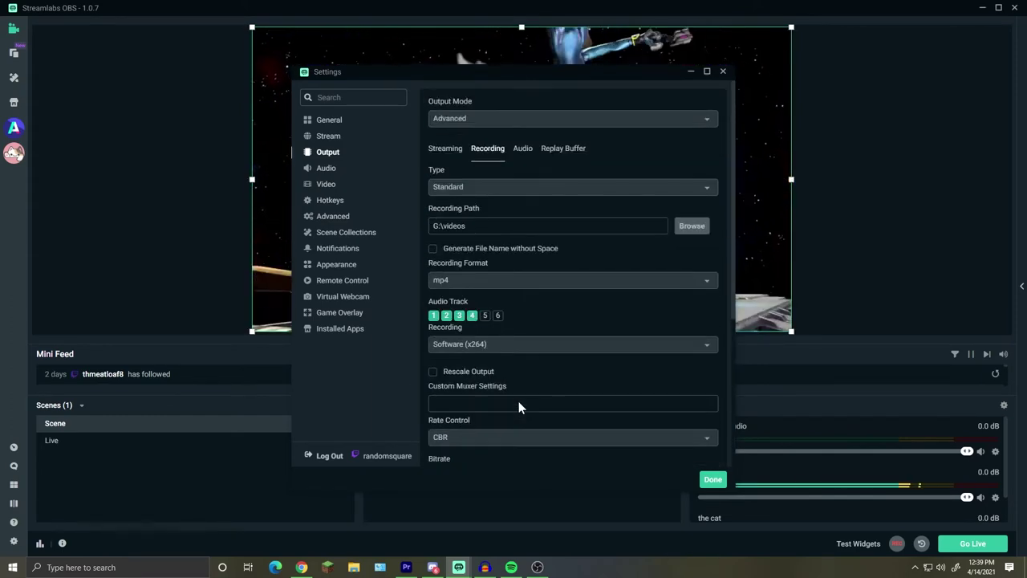
left_click(713, 481)
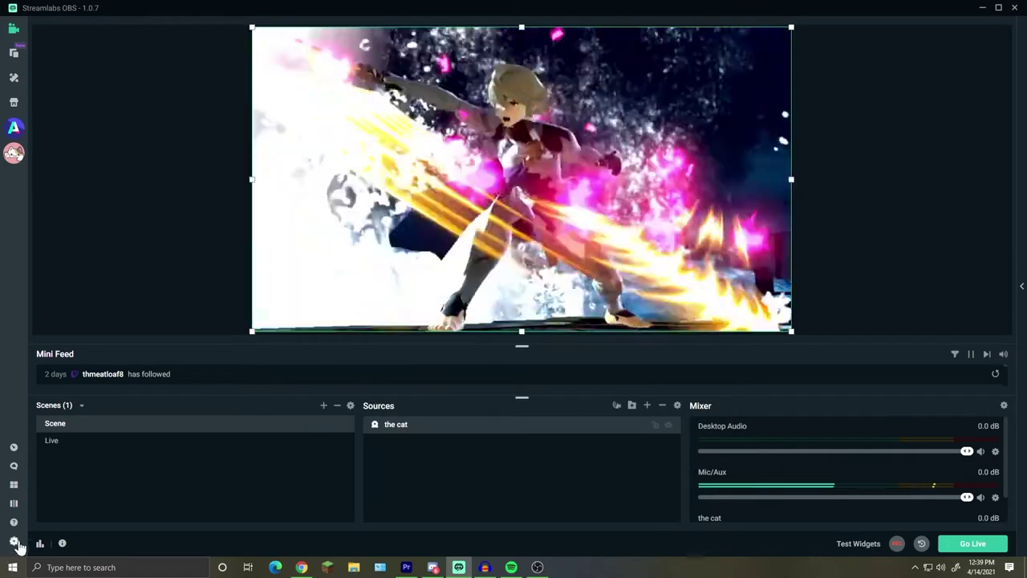
Set the recording path to the G:\videos folder in the recording output settings and close the settings
left_click(13, 541)
left_click(346, 152)
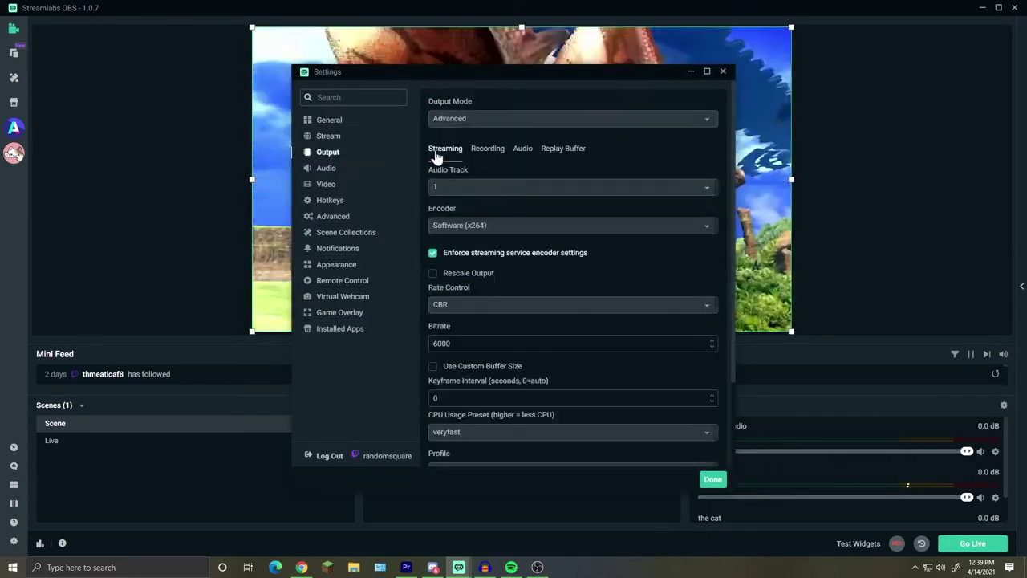
left_click(490, 151)
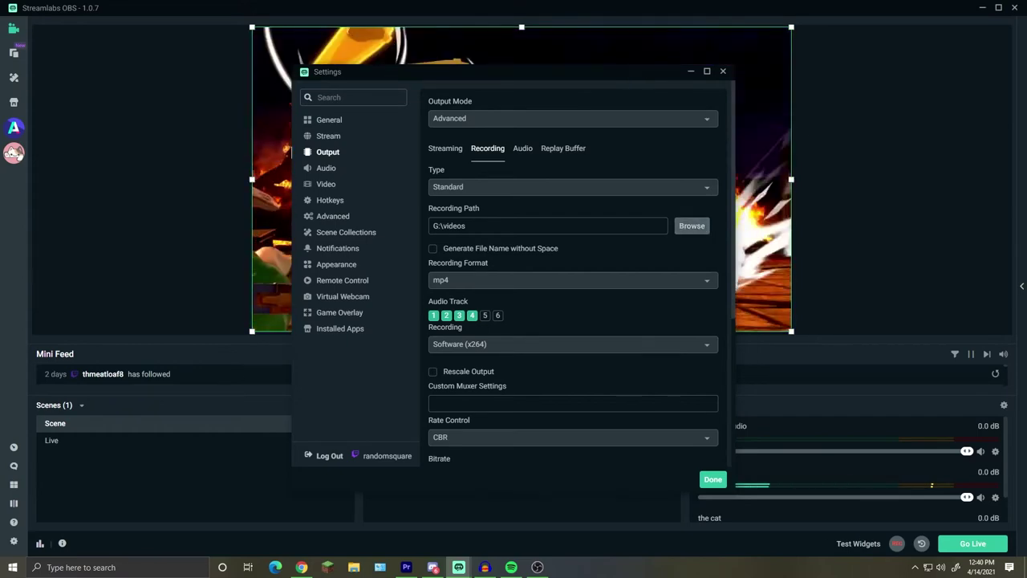
left_click(692, 225)
left_click_drag(557, 143, 385, 123)
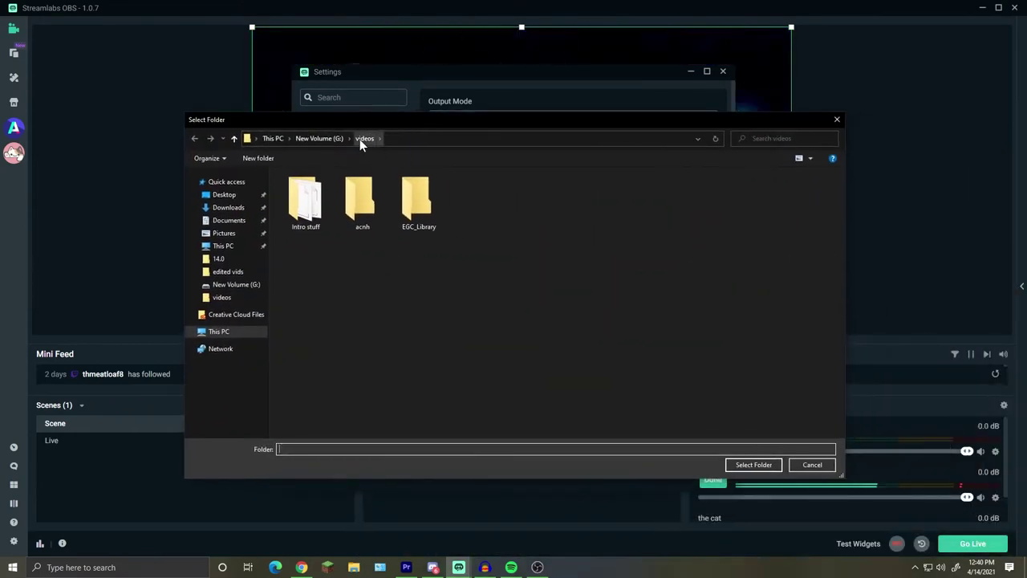
left_click(762, 464)
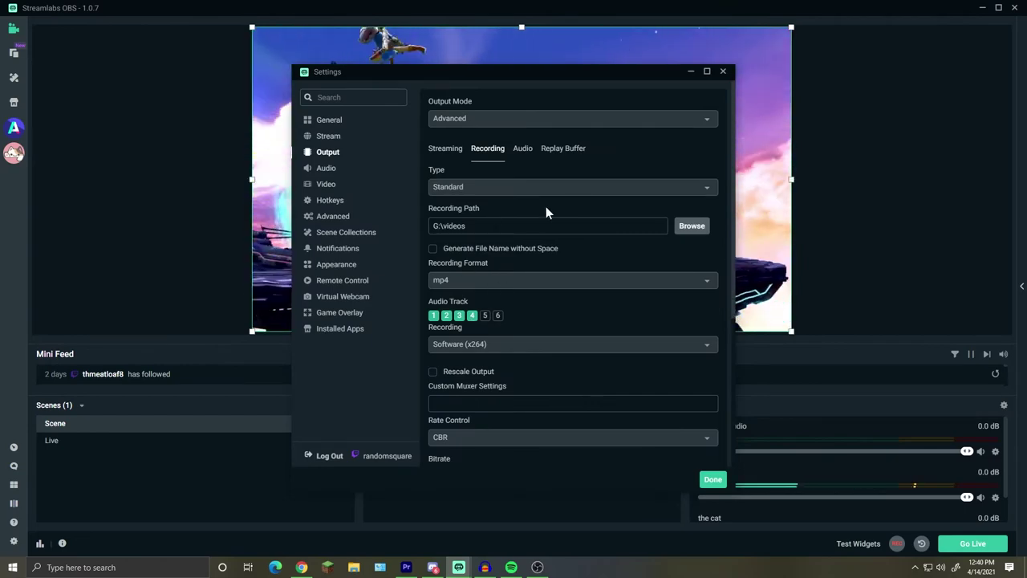
left_click(722, 71)
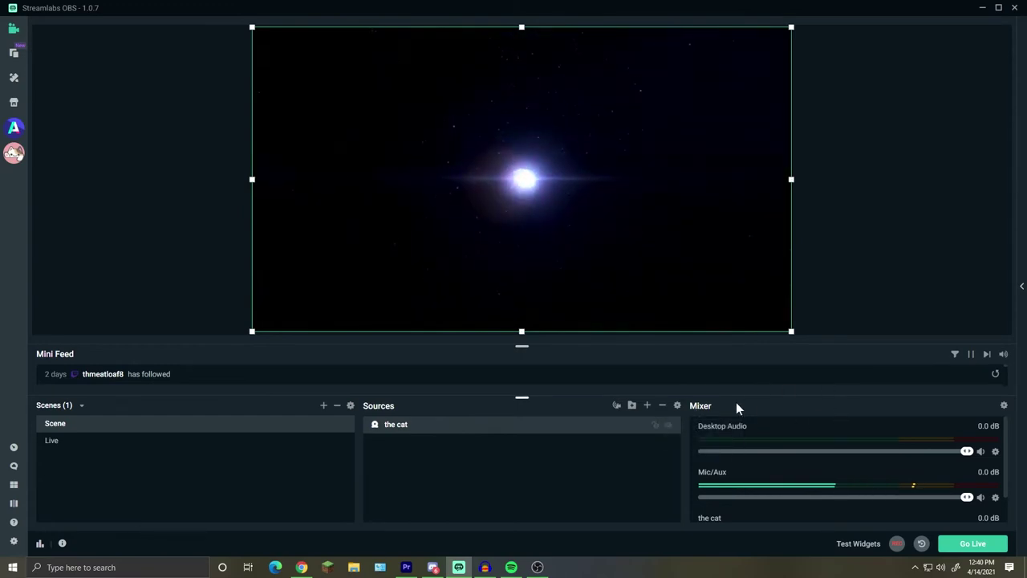
Assign Desktop Audio only to tracks 1 and 2, Mic/Aux to 1 and 3, and the cat to 1 and 4 in the advanced audio settings
left_click(1004, 406)
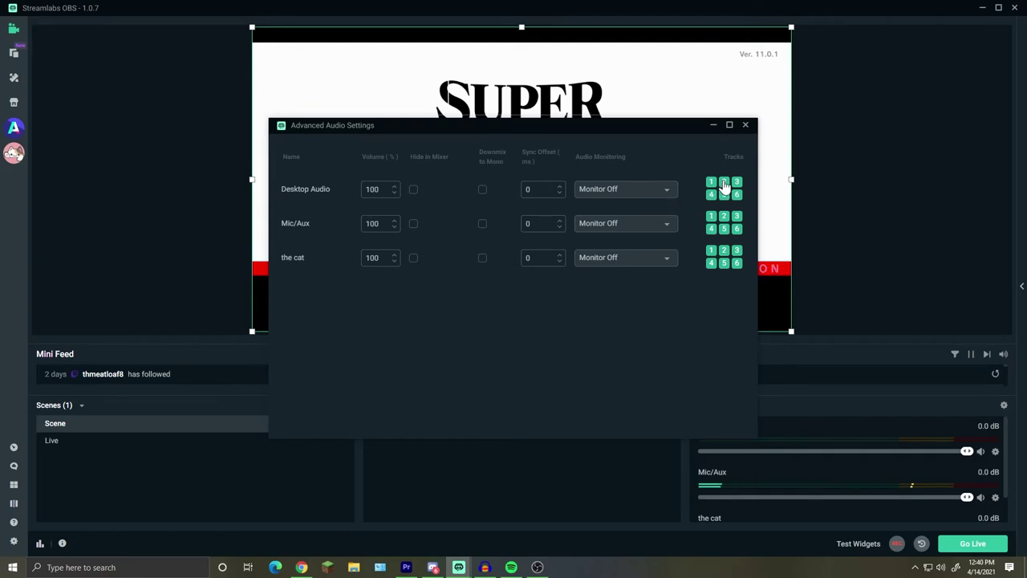
left_click(722, 217)
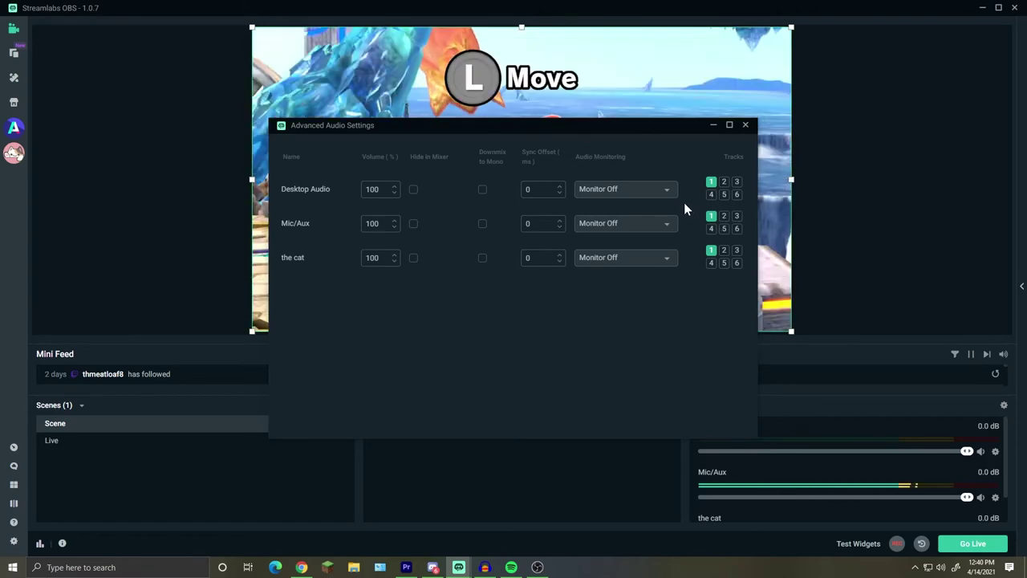
left_click(724, 183)
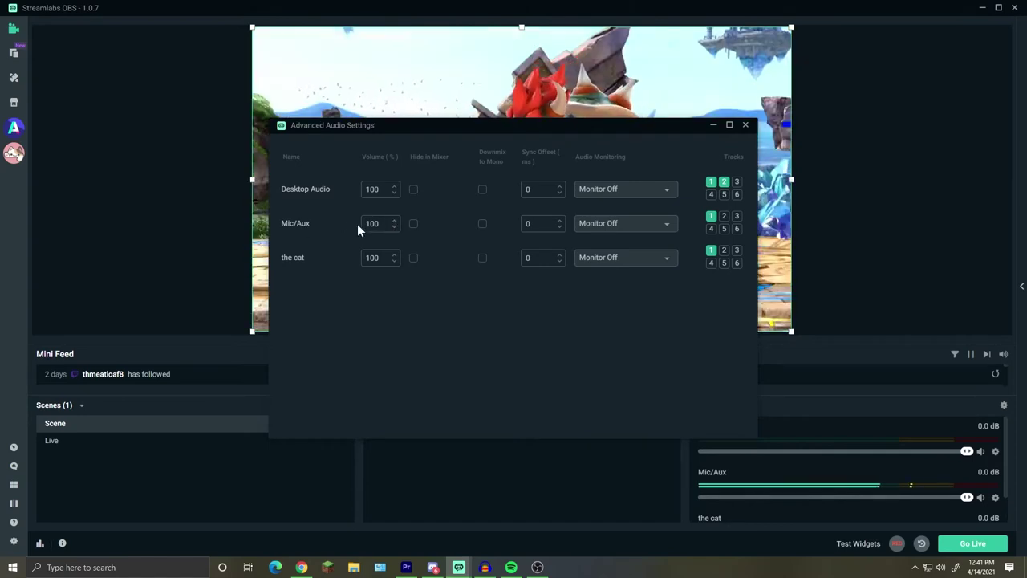
left_click(736, 216)
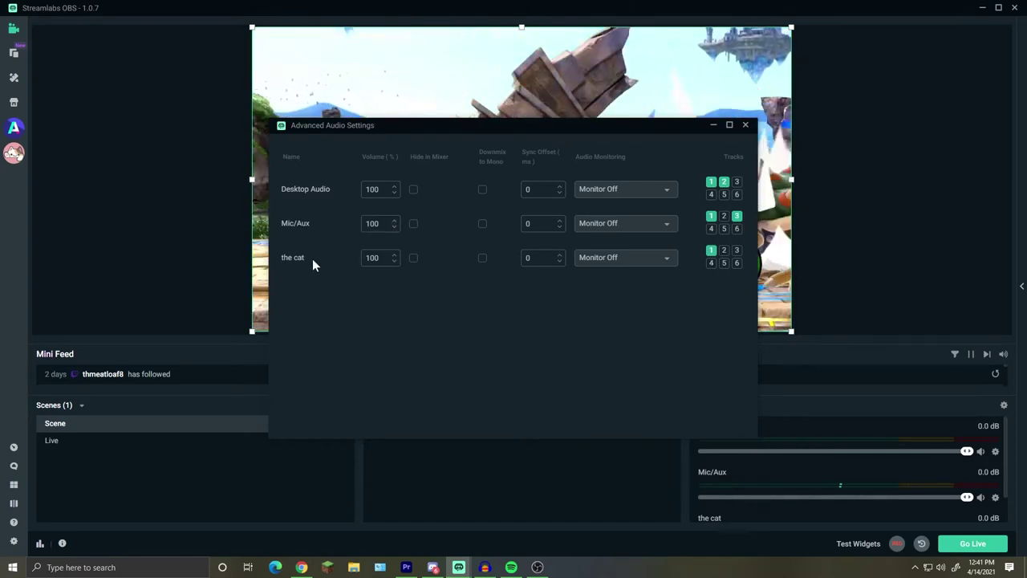
left_click(711, 263)
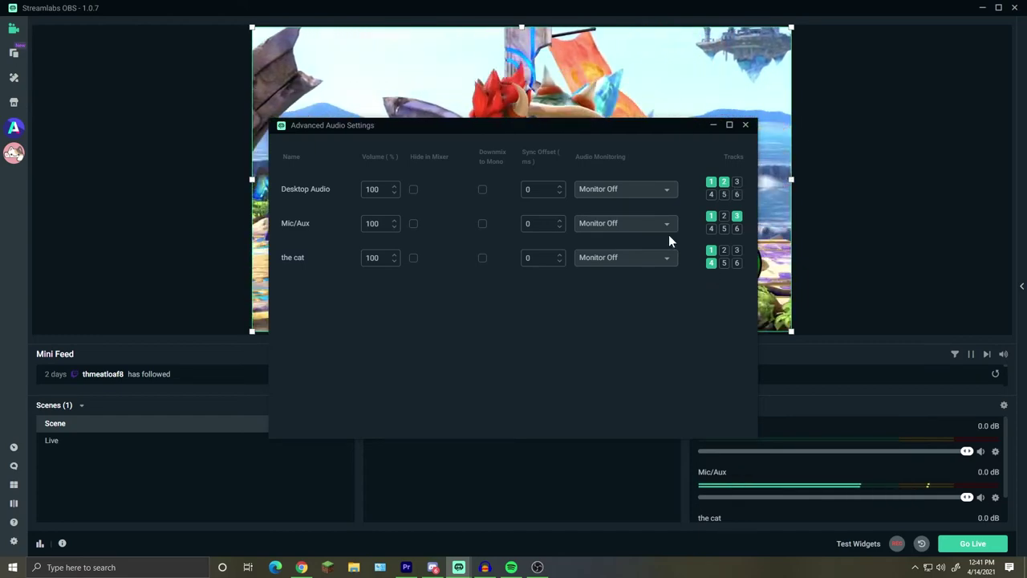
left_click(746, 124)
Record a test gameplay clip of about 16 seconds with the separated audio tracks
left_click(896, 544)
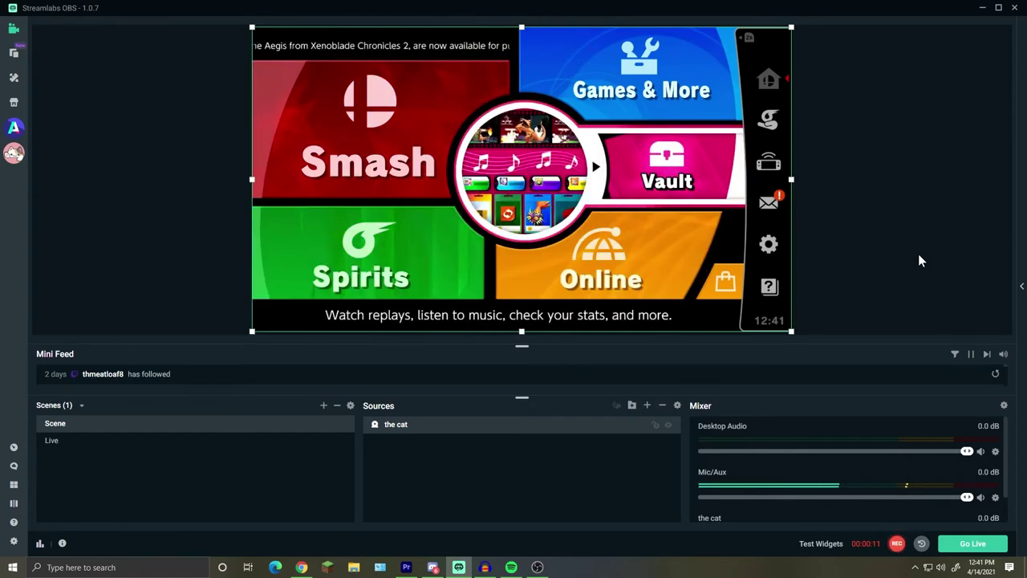
left_click(896, 545)
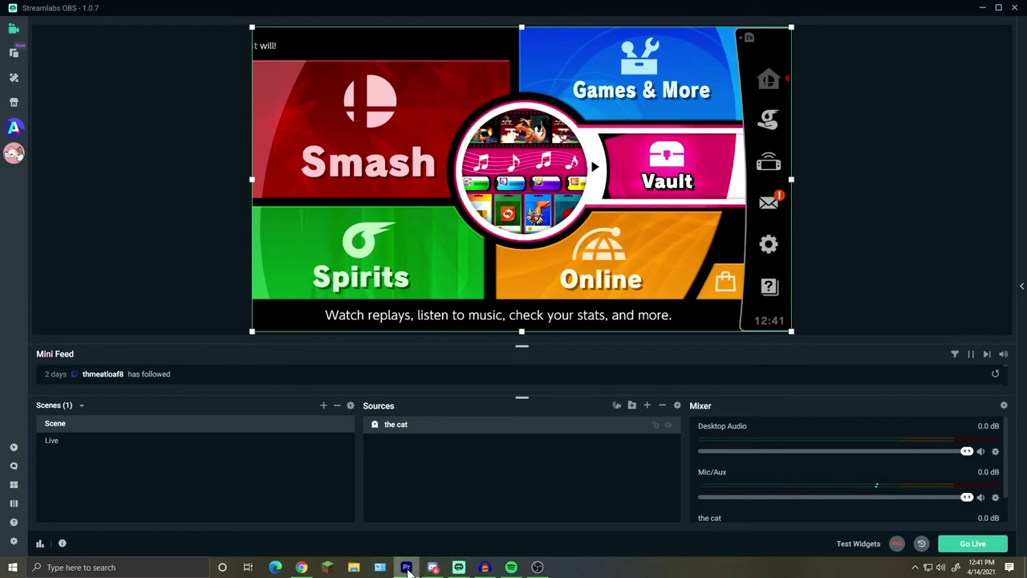
left_click(406, 567)
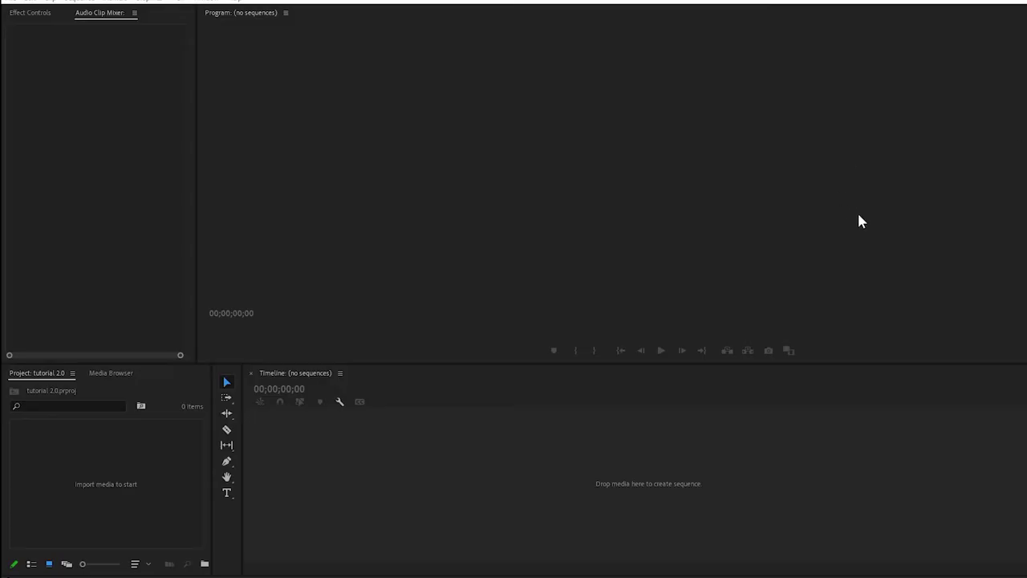
left_click(824, 192)
left_click_drag(907, 413, 404, 484)
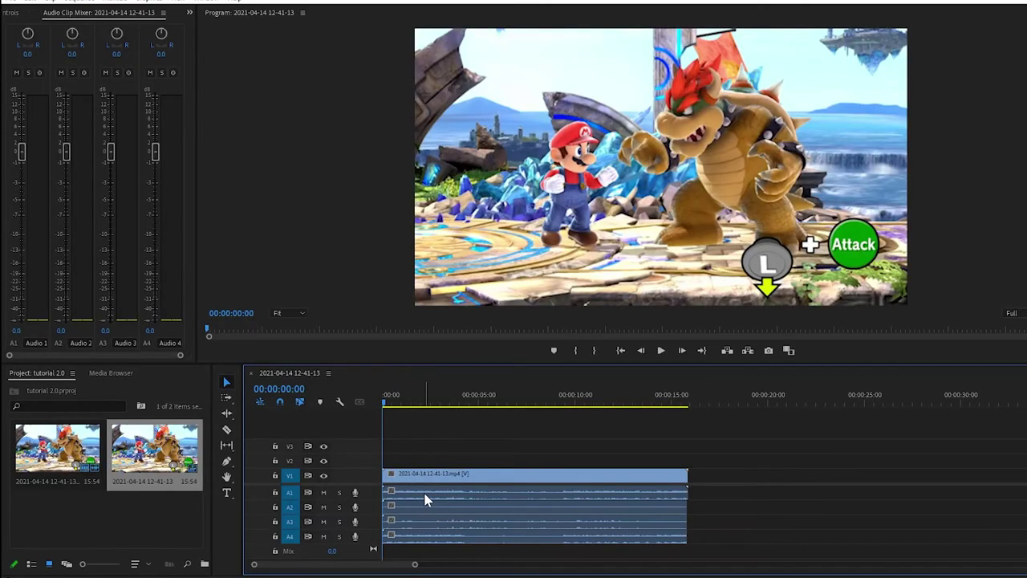
Unlink the video and audio of the gameplay clip in the timeline
left_click(427, 496)
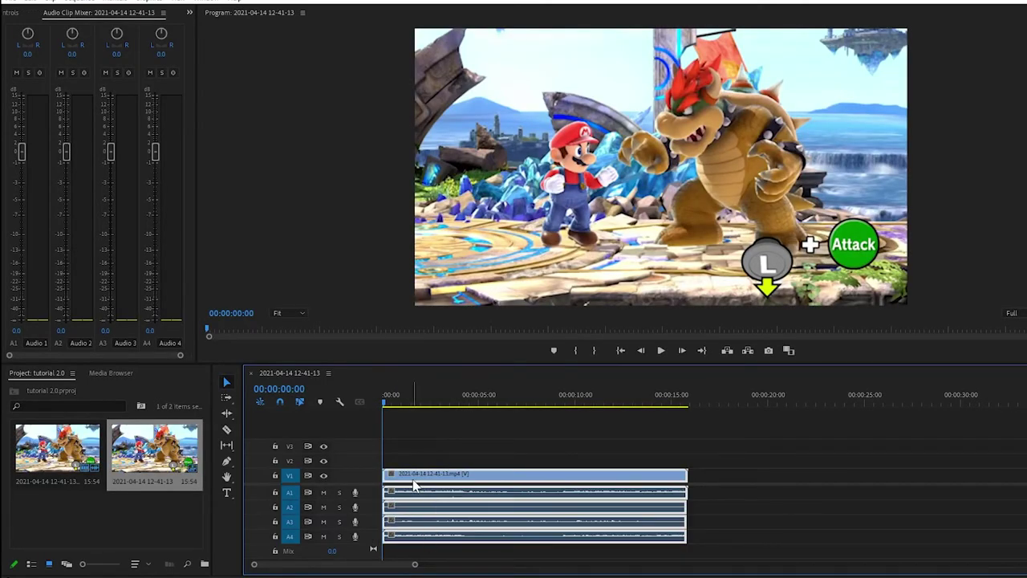
right_click(417, 498)
left_click(465, 182)
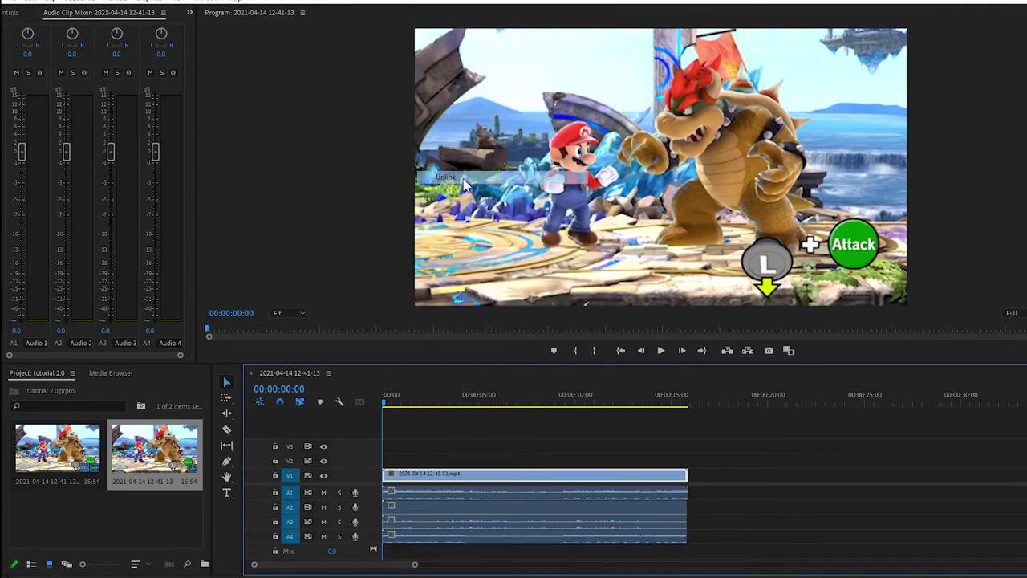
Remove the combined audio clip from track A1 and shift the remaining three audio clips up one track each
left_click(438, 496)
left_click_drag(434, 498, 423, 525)
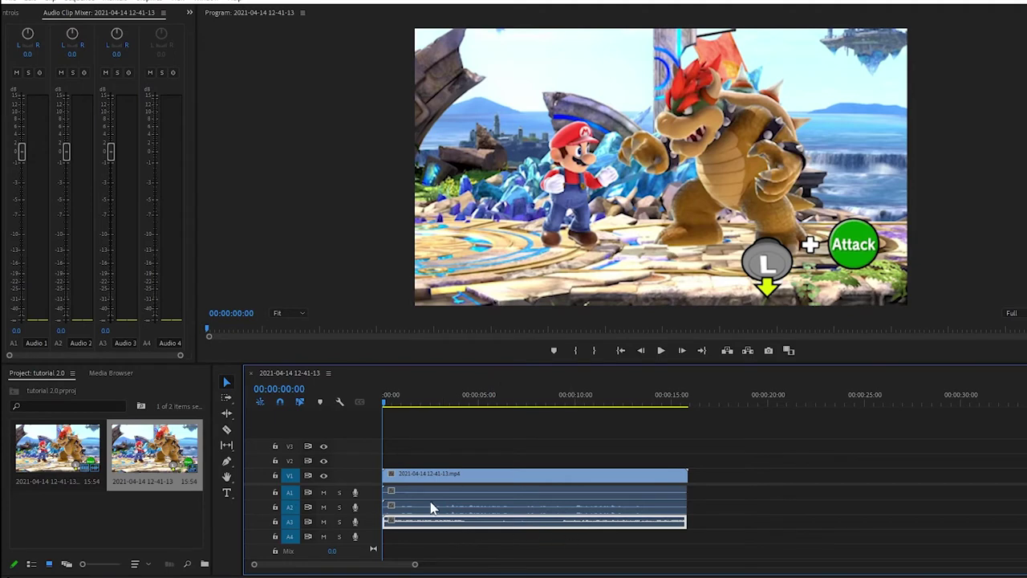
Scrub through the clip's opening seconds, delete the desktop audio clip on A1 and move the microphone clip from A2 to A1
left_click(413, 498)
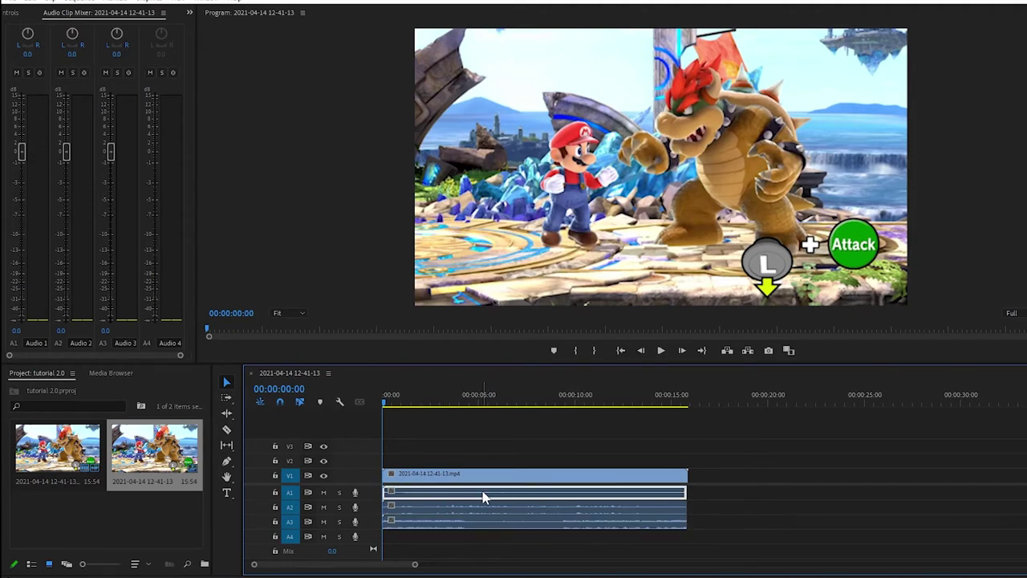
left_click_drag(386, 405, 445, 406)
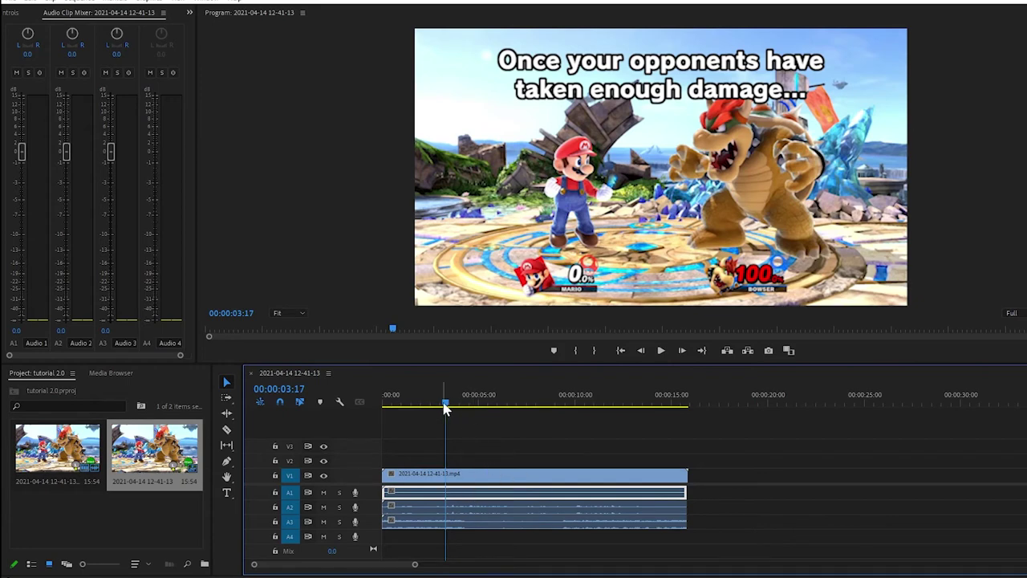
left_click_drag(447, 405, 435, 403)
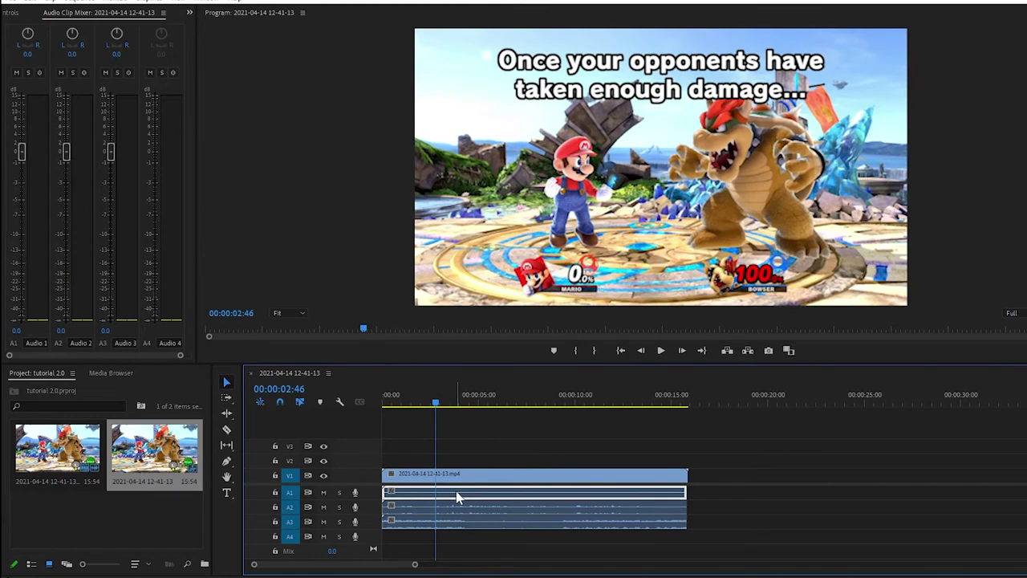
key("Delete")
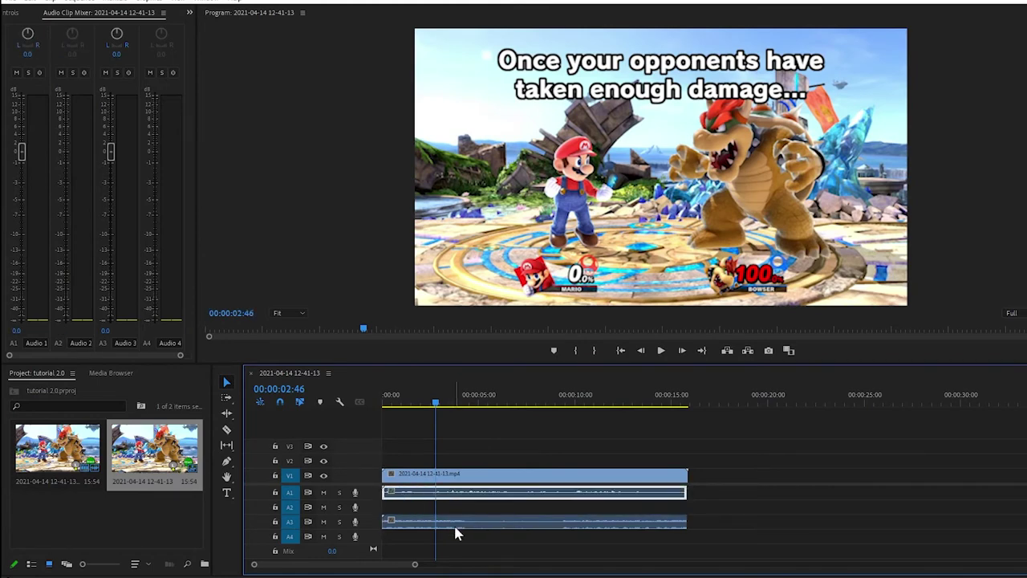
Move the remaining audio clip from A3 to A2 and play the sequence from near its start
left_click_drag(457, 532, 452, 518)
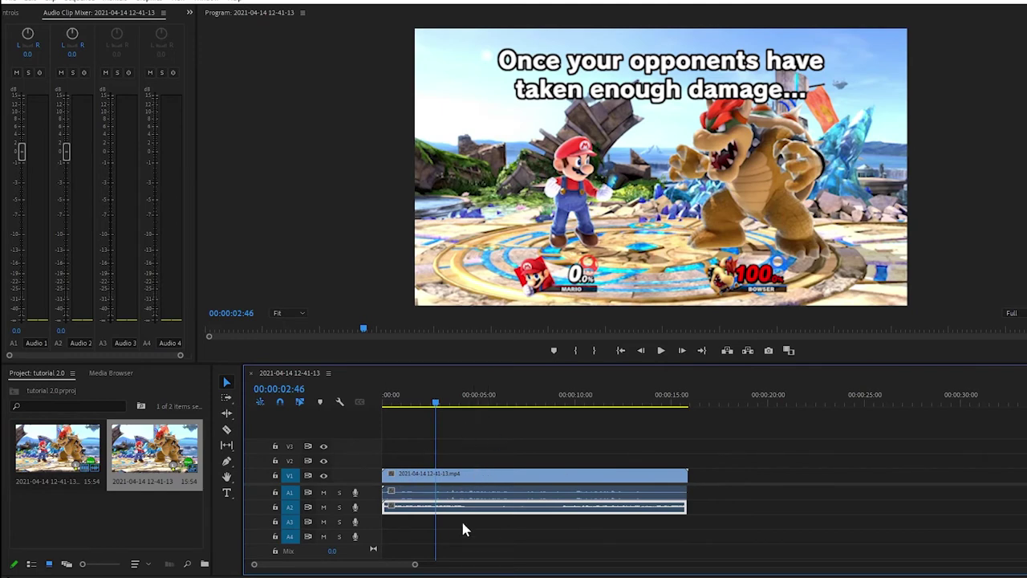
left_click_drag(438, 405, 390, 401)
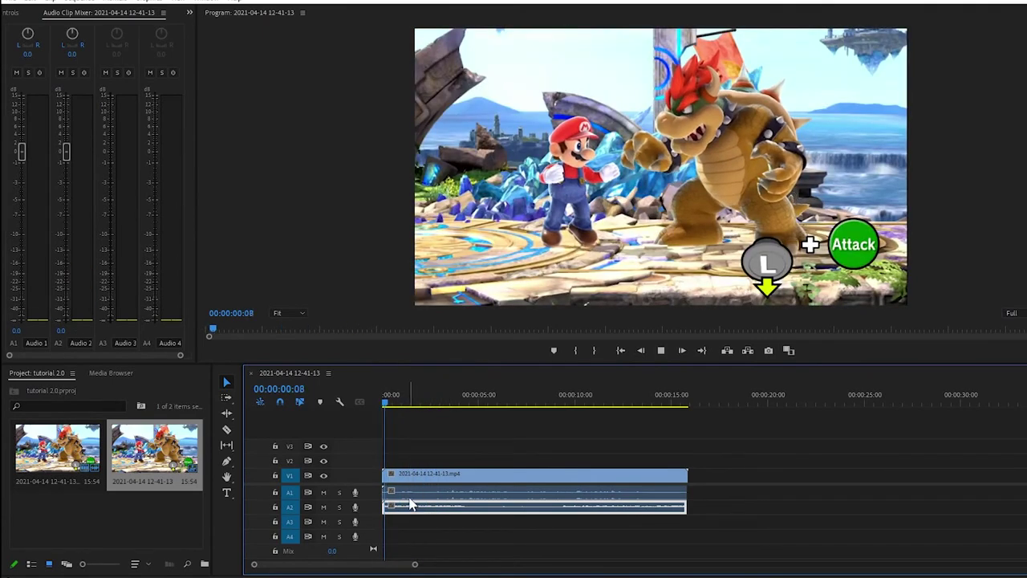
key("space")
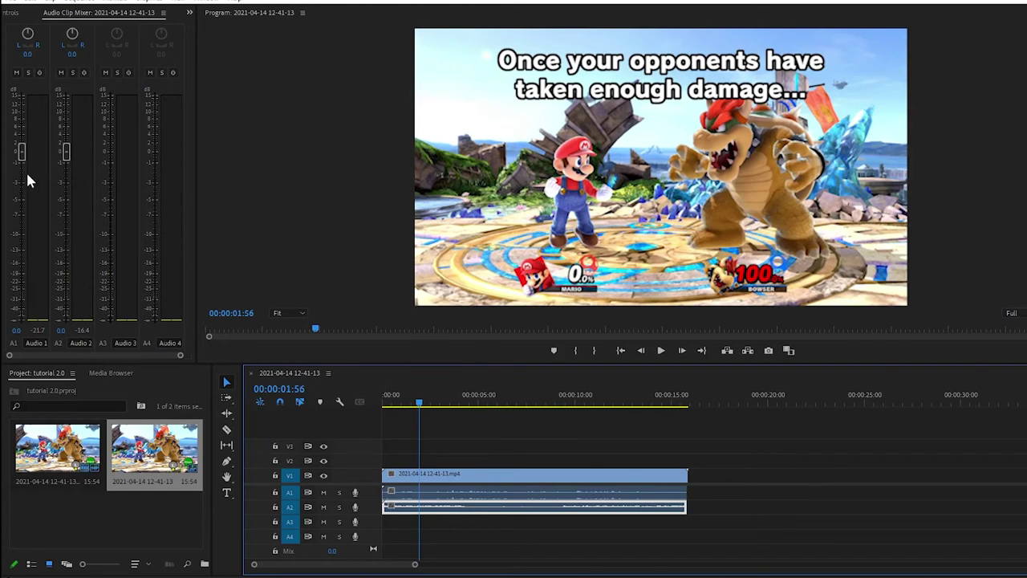
Lower the A2 clip's volume to about -21.9 dB in the Audio Clip Mixer and play the sequence from the start
left_click_drag(68, 152, 67, 284)
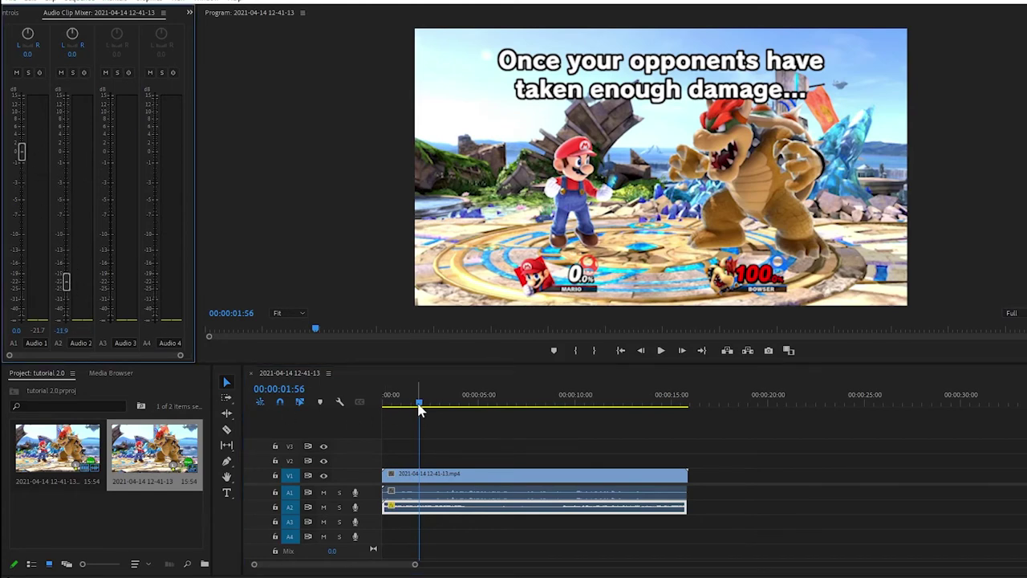
left_click_drag(419, 409, 383, 408)
key("space")
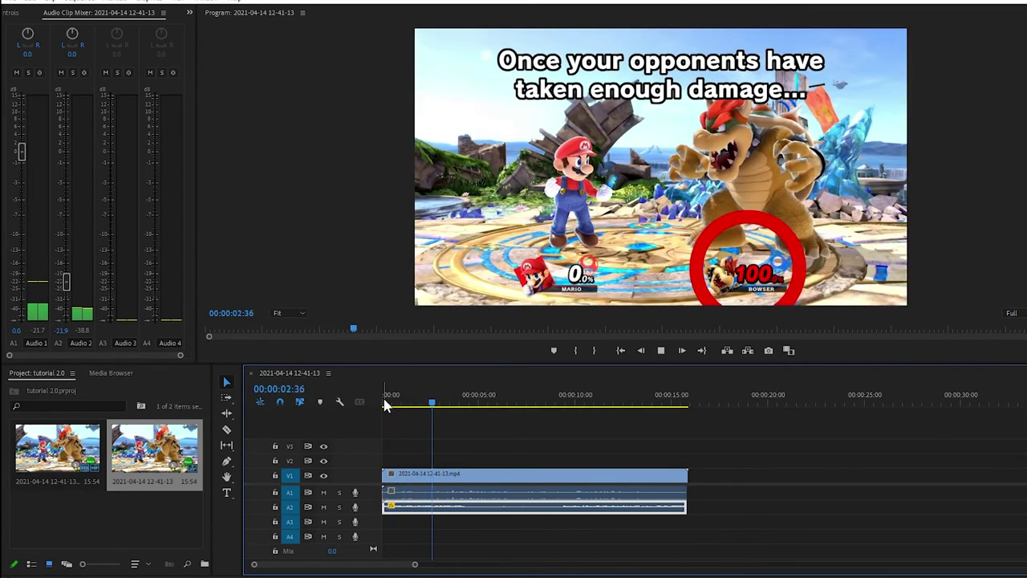
key("space")
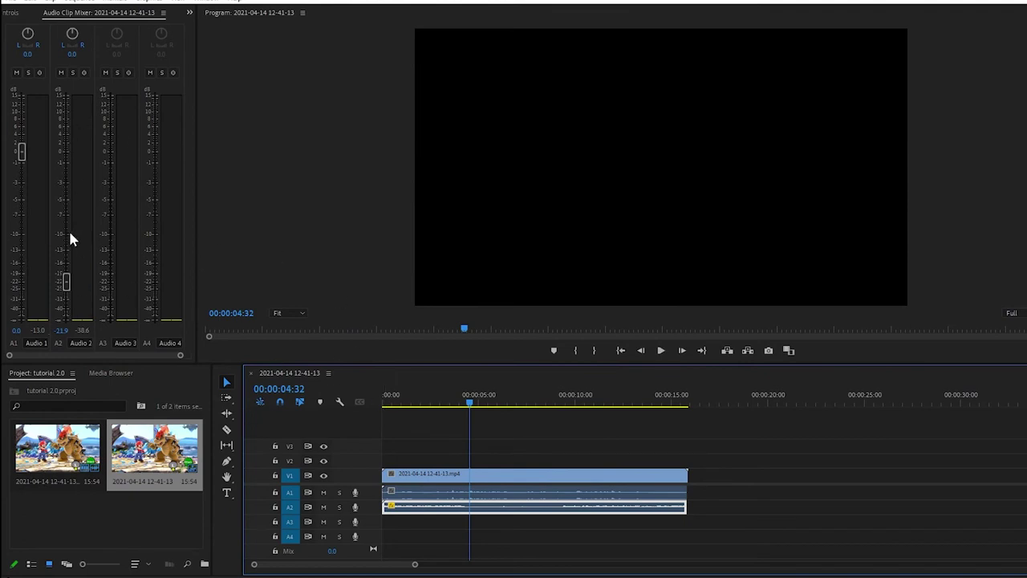
Raise the A1 clip's volume to 6.3 dB and further to 15.0 dB, and play back the opening seconds
left_click_drag(23, 152, 23, 125)
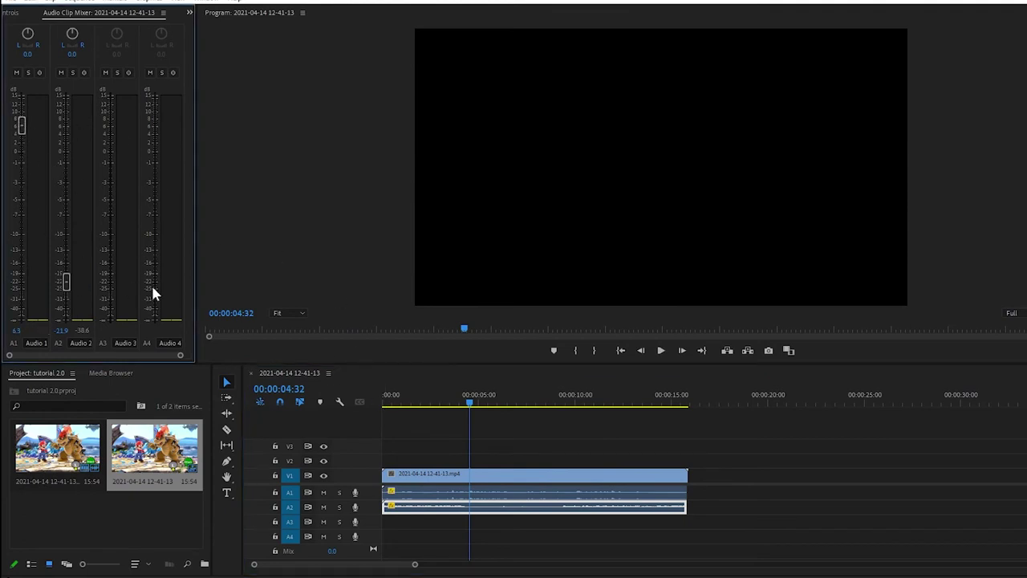
left_click_drag(474, 405, 394, 404)
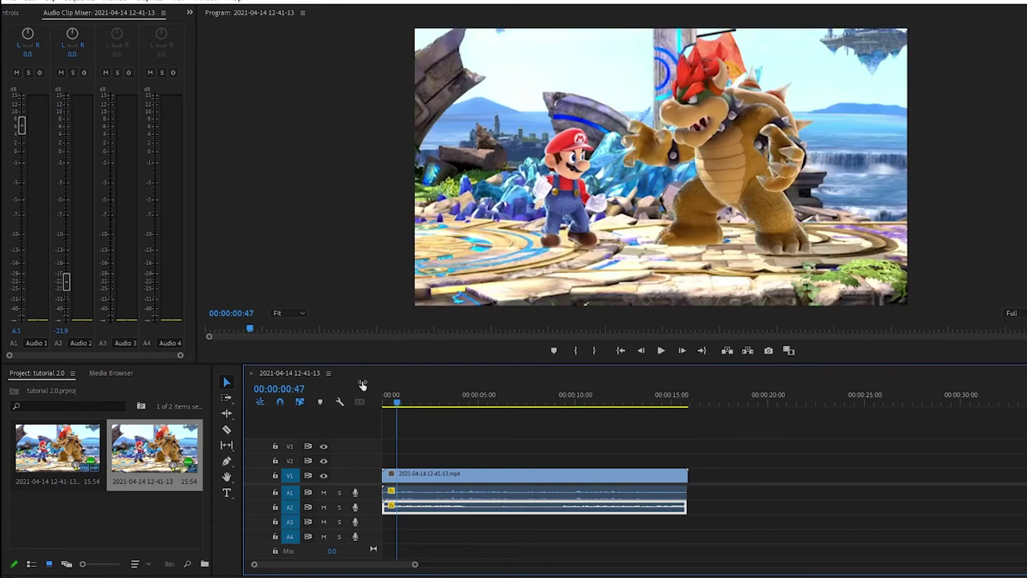
left_click_drag(23, 127, 24, 94)
key("space")
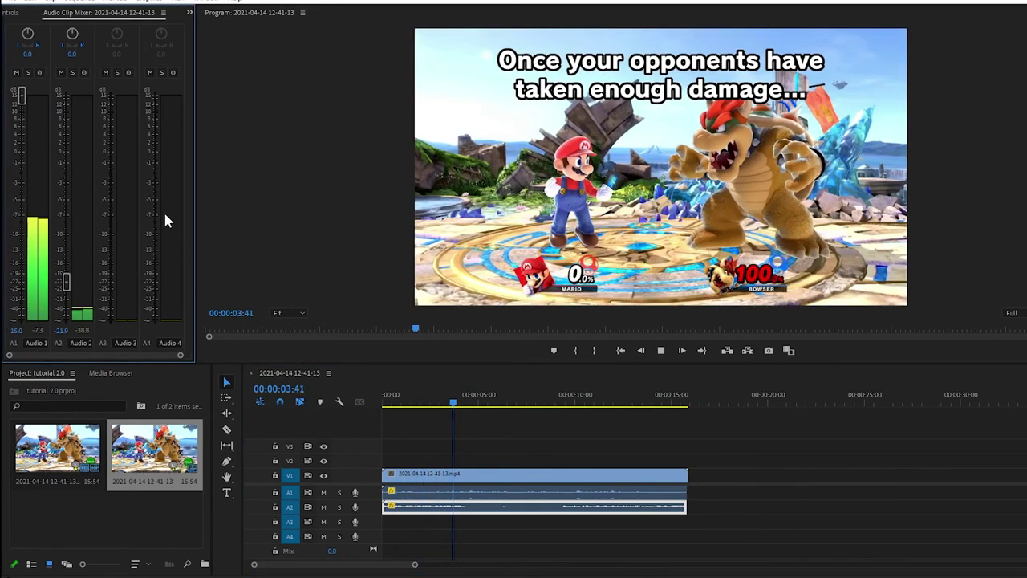
key("space")
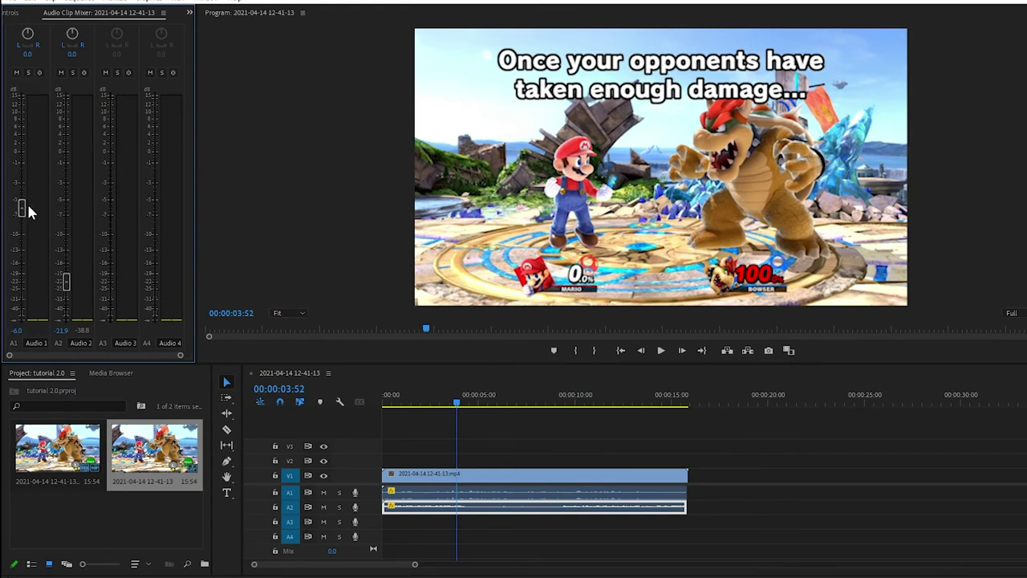
Set the A1 clip's volume to about -0.2 dB and move the playhead to 00:00:04:01
left_click_drag(24, 207, 26, 160)
left_click(723, 178)
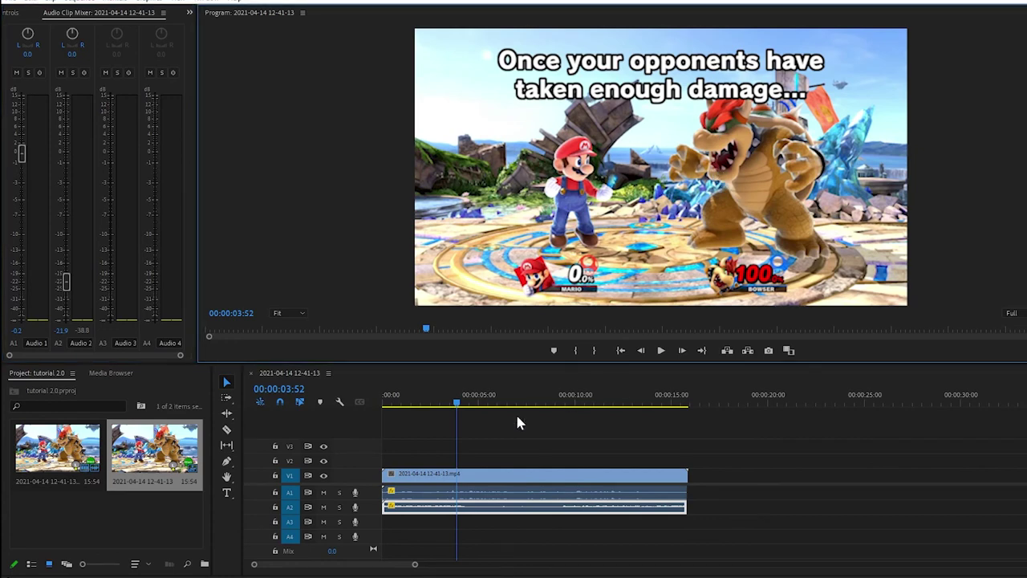
mouse_move(456, 407)
left_mouse_down()
mouse_move(470, 406)
mouse_move(460, 405)
left_mouse_up()
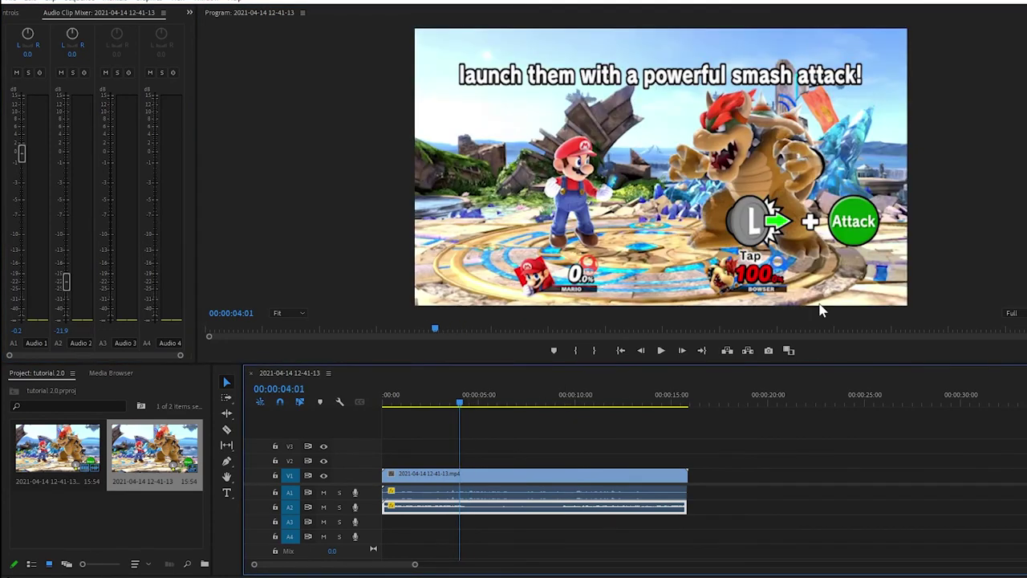